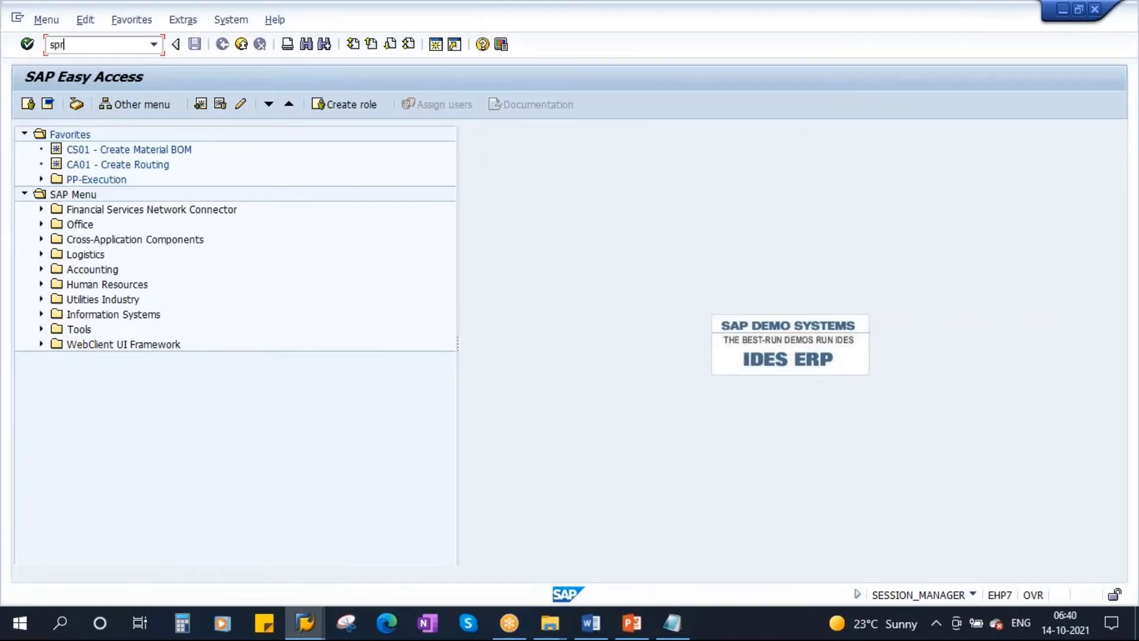
# Start SPRO and open the SAP Reference IMG
pyautogui.press('Return')
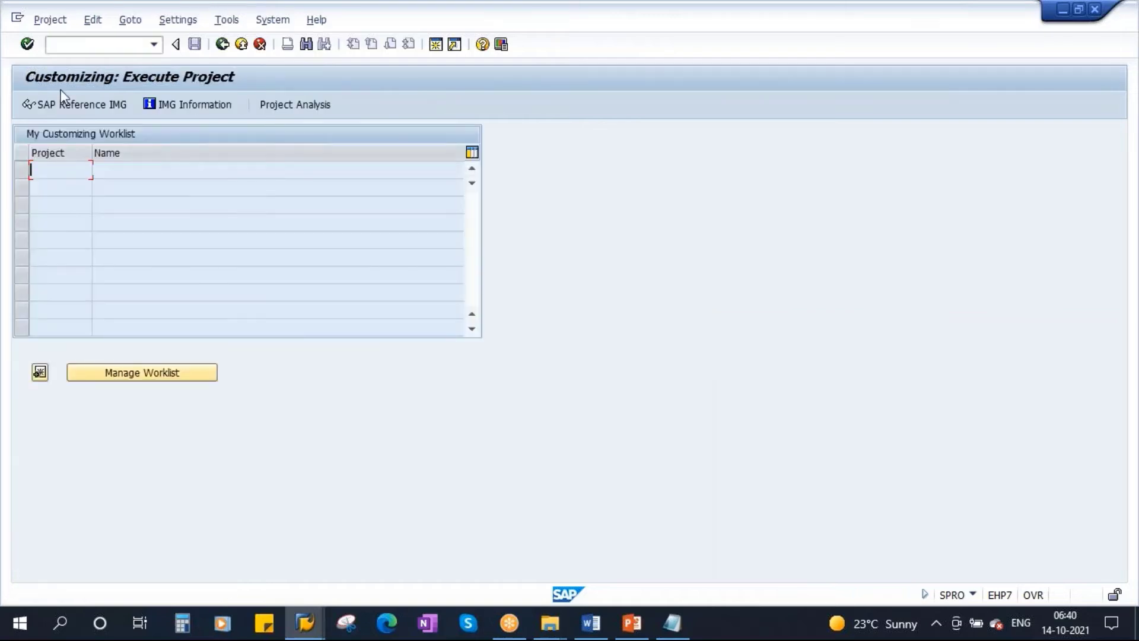
pyautogui.click(72, 105)
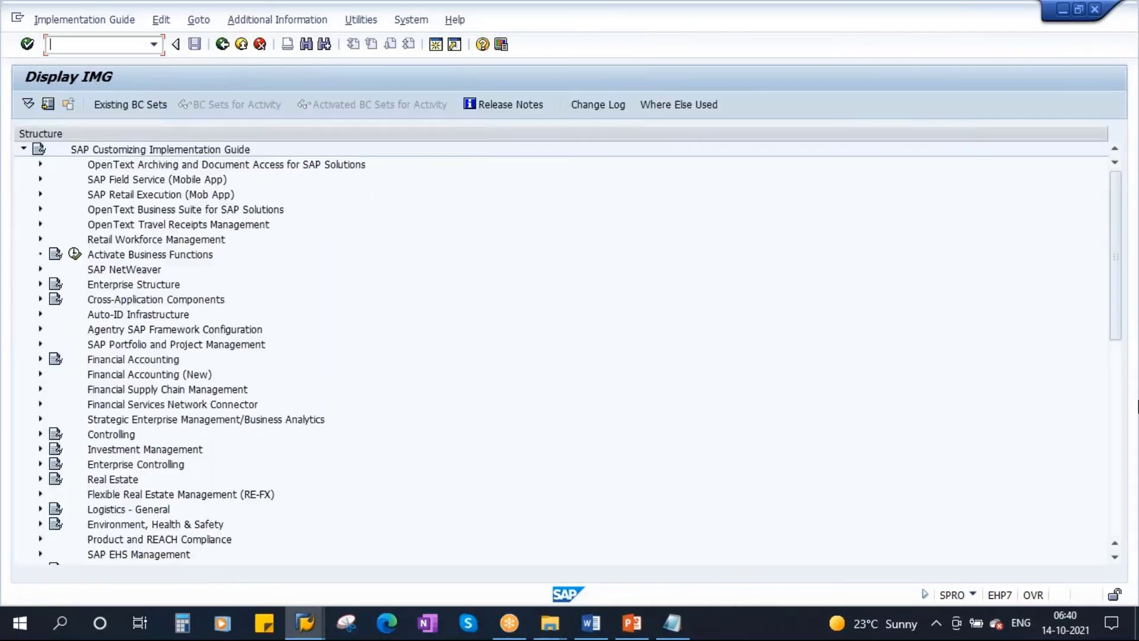
pyautogui.scroll(-6, 1123, 323)
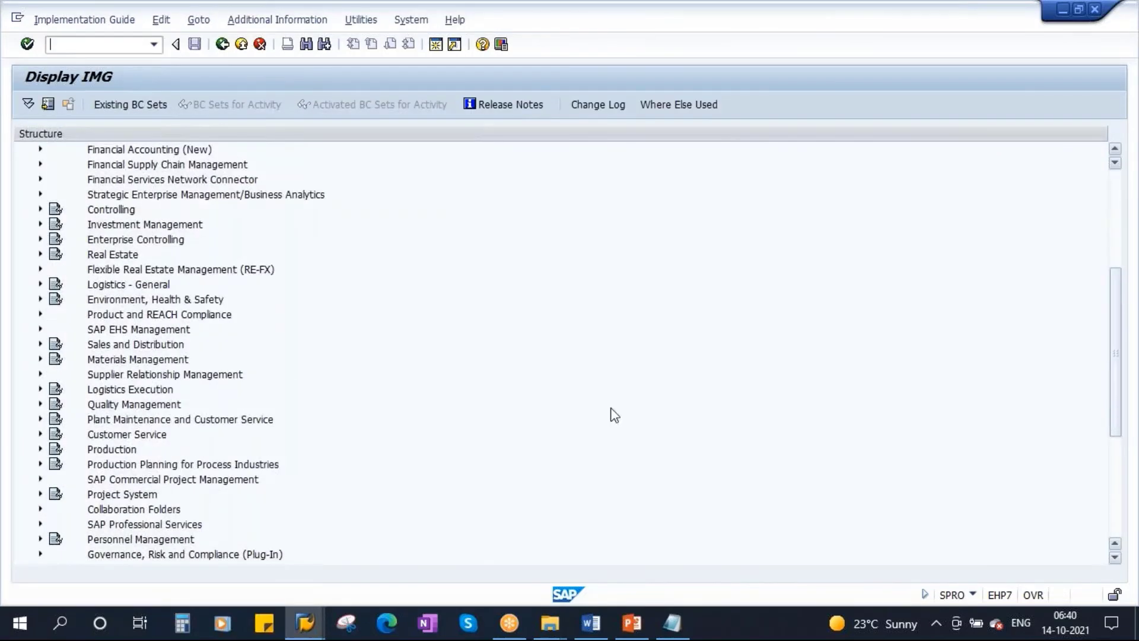
pyautogui.scroll(-2, 243, 338)
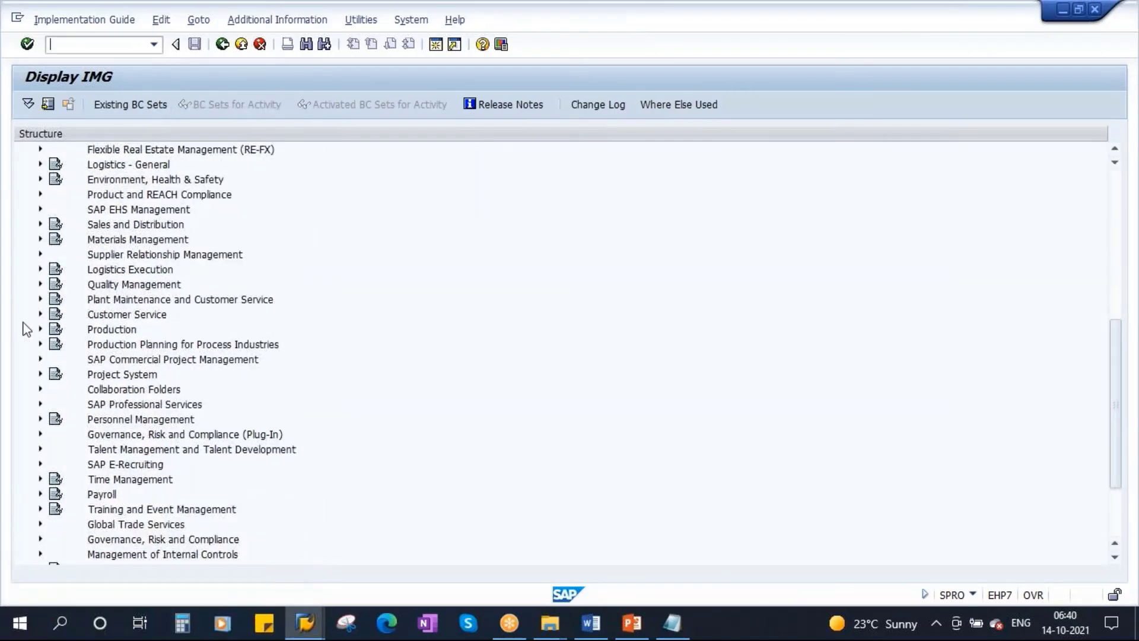
# Expand Materials Management > Logistics Invoice Verification > Invoice Block and run Set Tolerance Limits
pyautogui.click(41, 239)
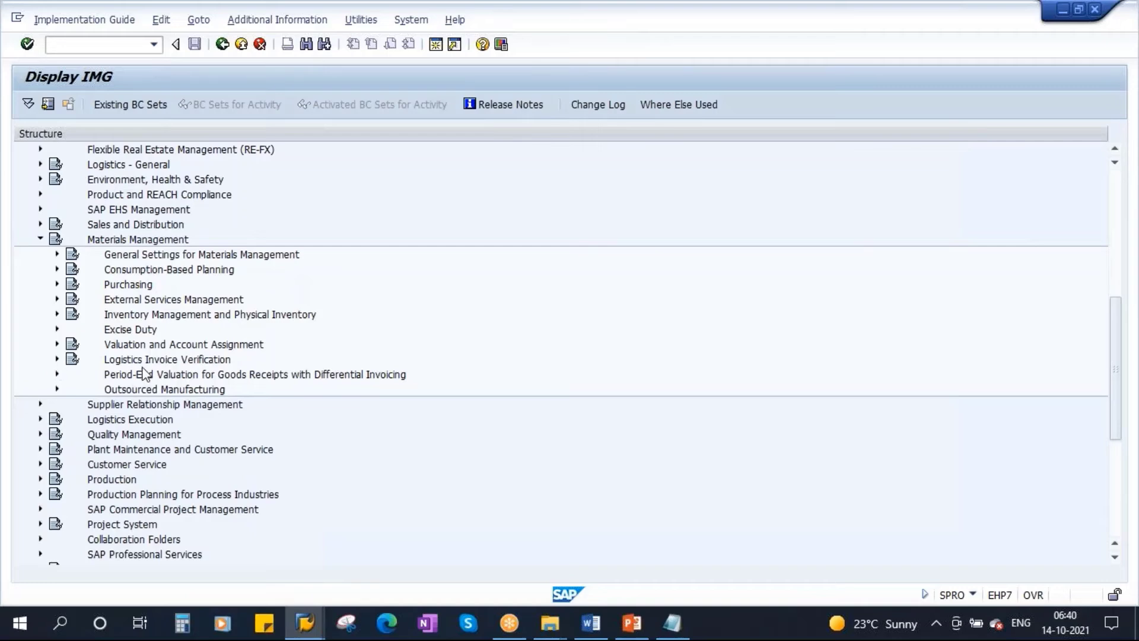
pyautogui.click(57, 360)
pyautogui.scroll(-3, 300, 390)
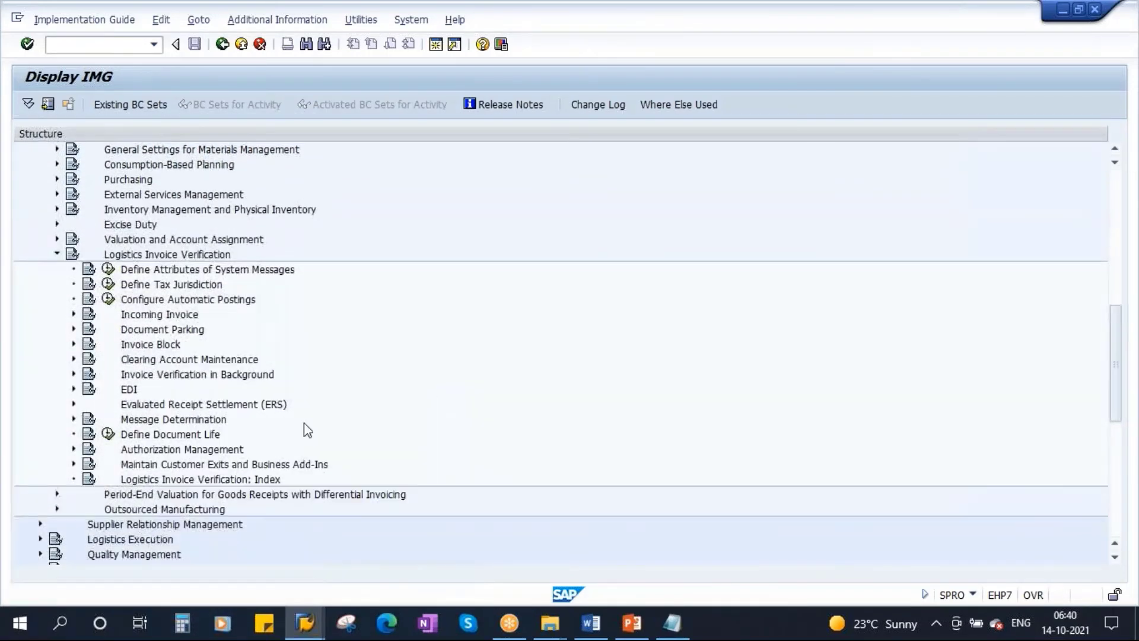
pyautogui.click(152, 346)
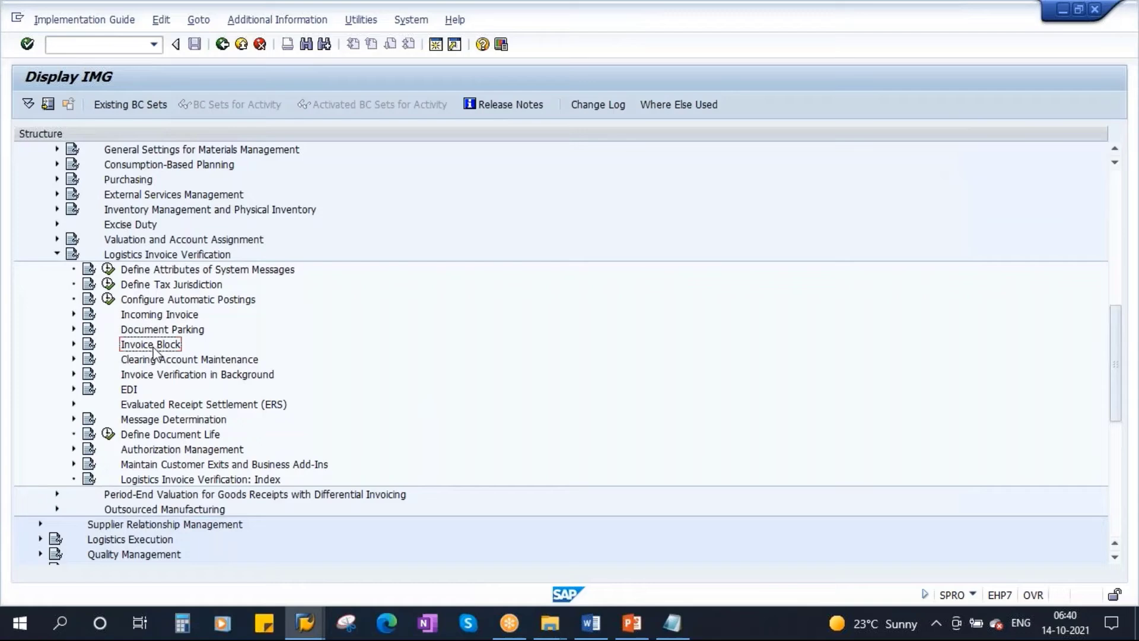
pyautogui.click(74, 344)
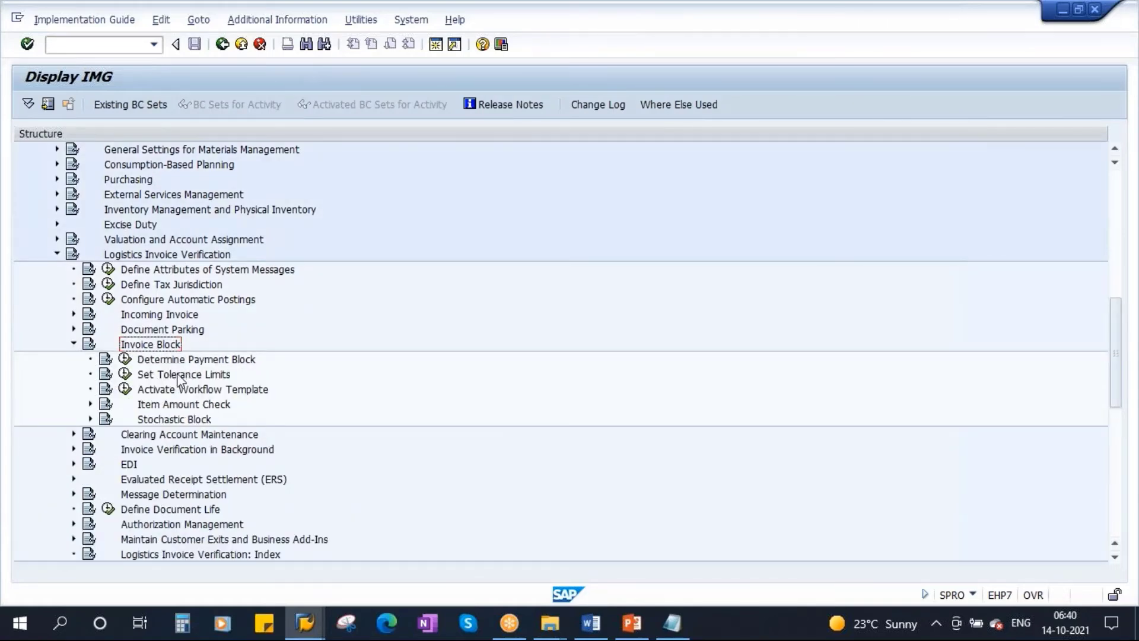
pyautogui.click(124, 375)
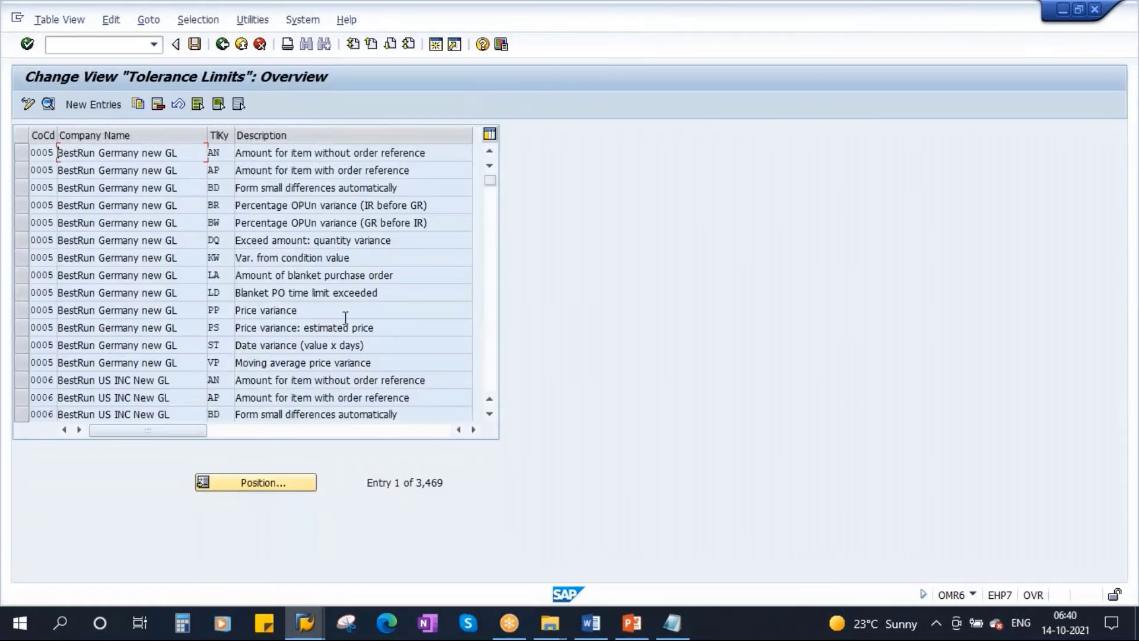
# Jump to company code 1000 in the tolerance list and open the DQ quantity variance details
pyautogui.click(267, 484)
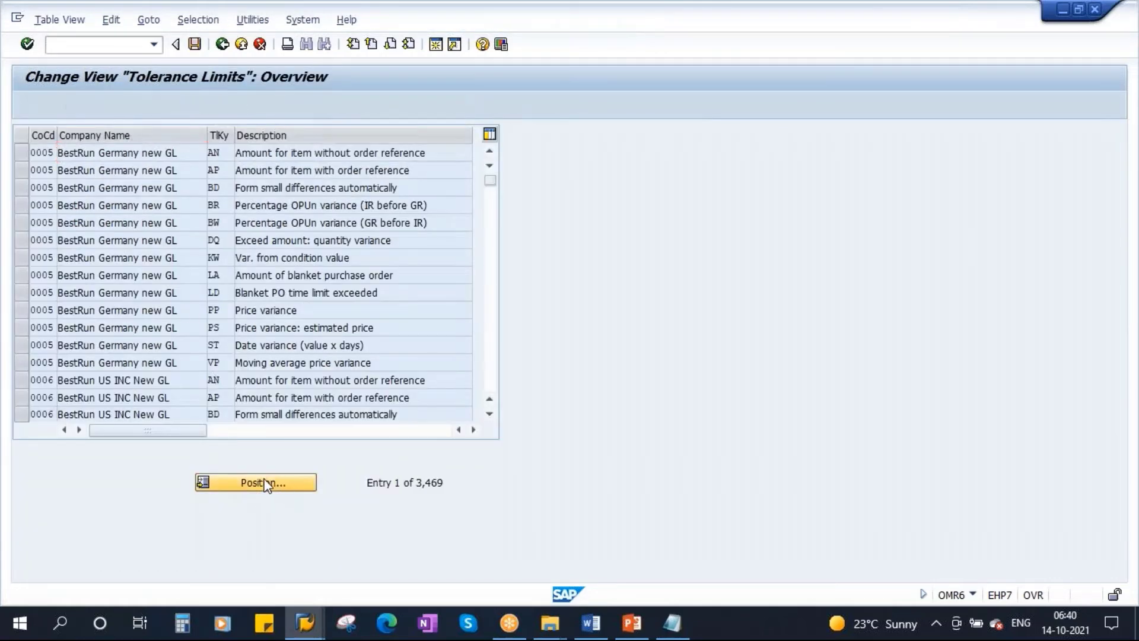
pyautogui.write('1000')
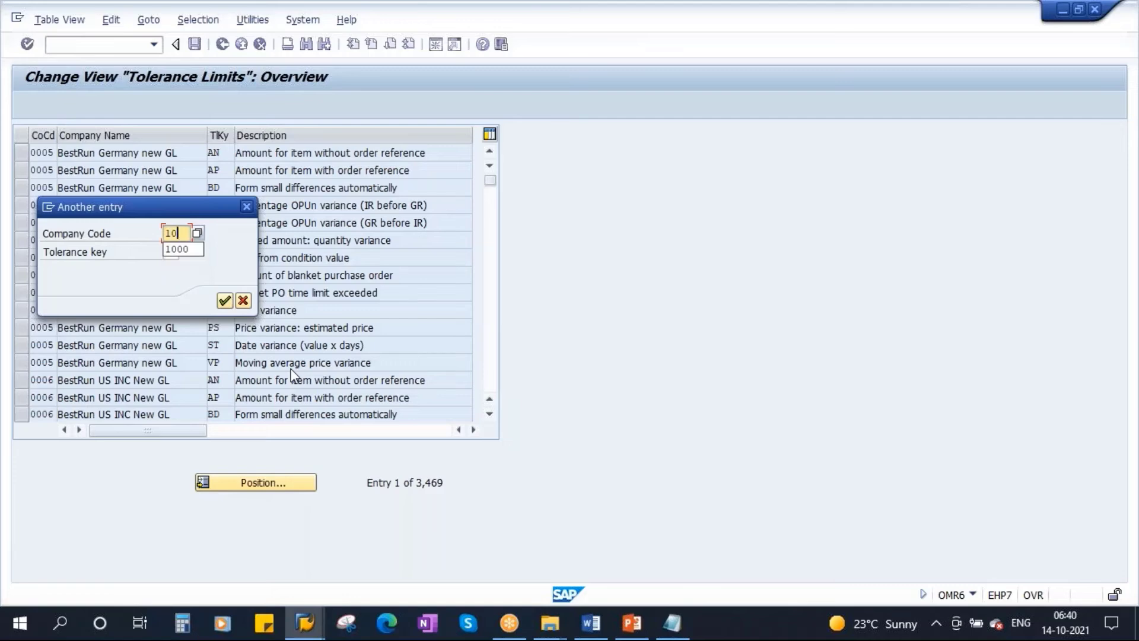
pyautogui.click(225, 301)
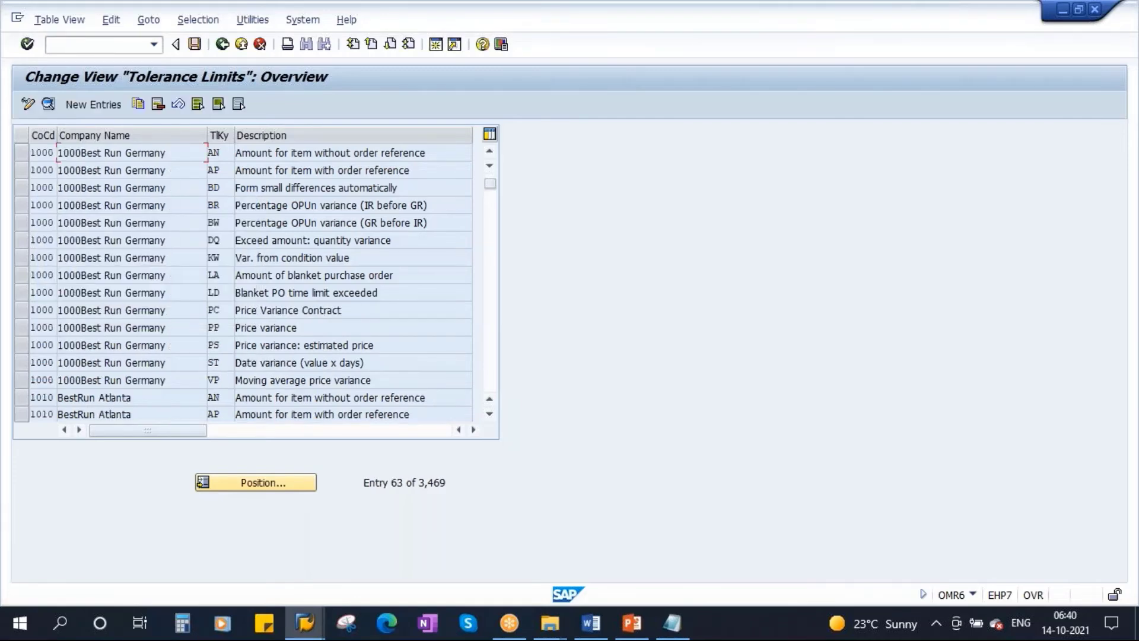
pyautogui.doubleClick(224, 241)
pyautogui.click(19, 241)
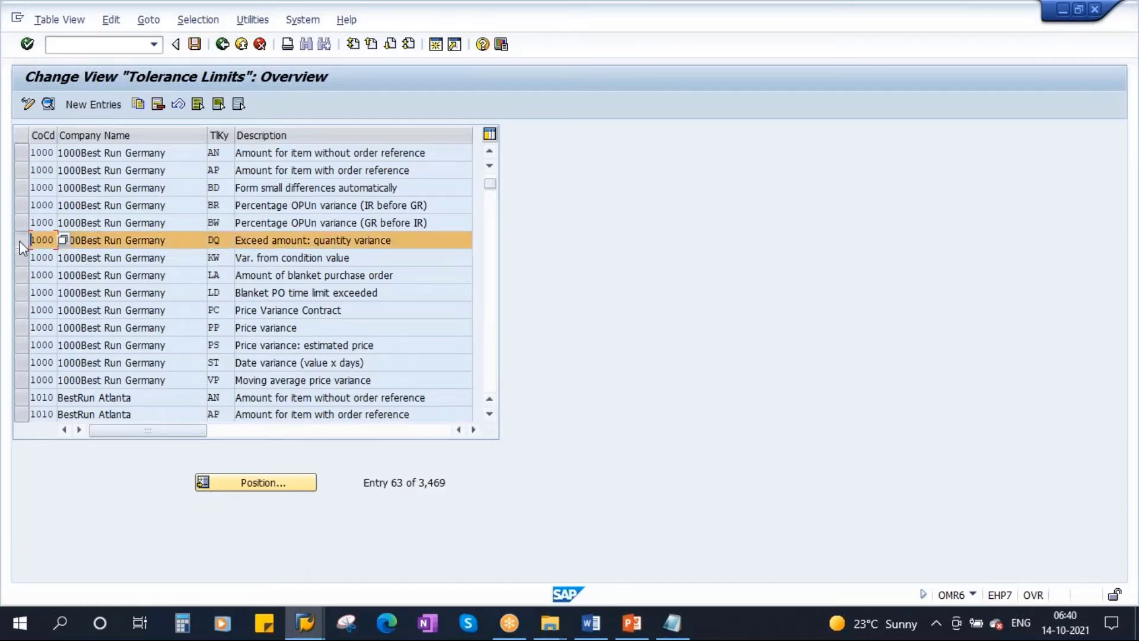
pyautogui.press('F2')
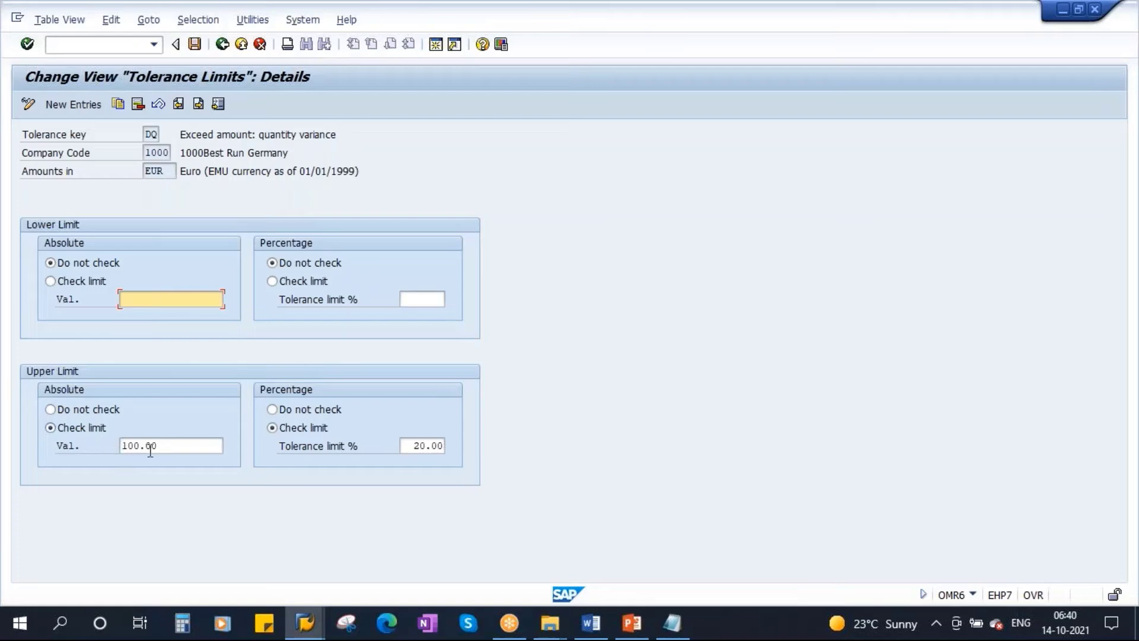
# Review DQ upper limits 100.00 and 20.00%, then open a second SAP session
pyautogui.moveTo(170, 452); pyautogui.dragTo(99, 453)
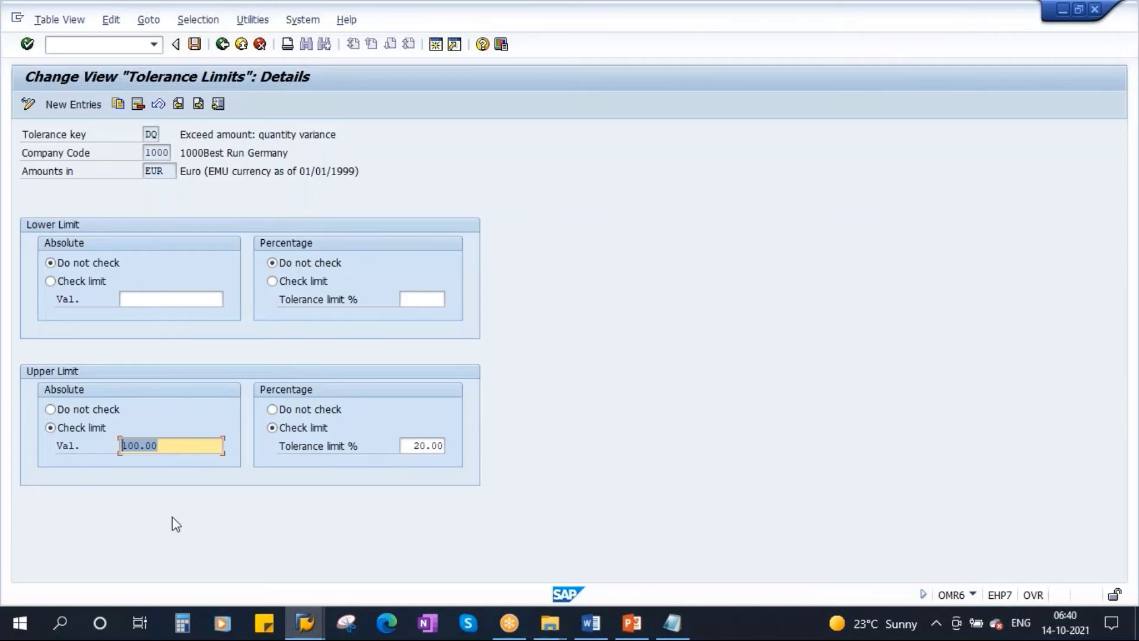
pyautogui.click(411, 449)
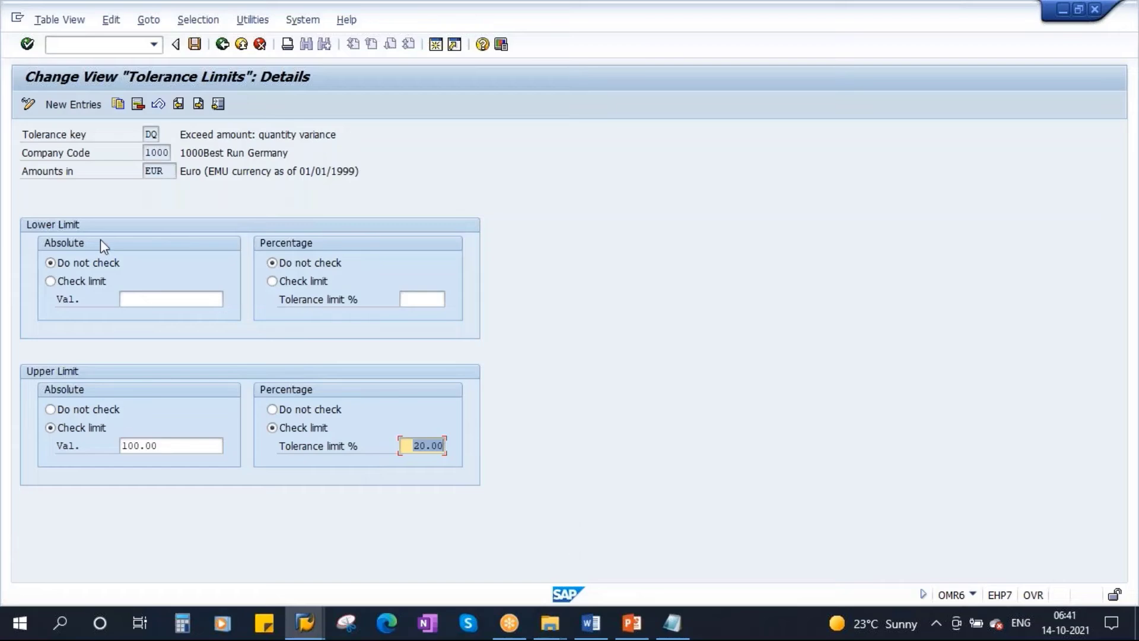
pyautogui.click(435, 45)
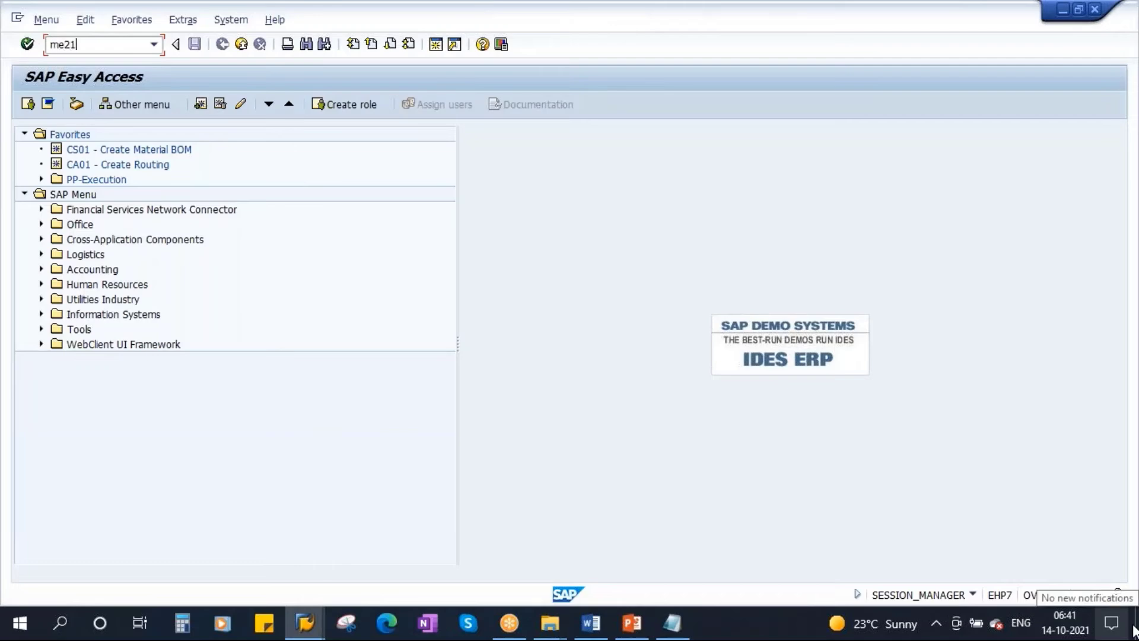
# In ME21N, enter vendor 1000 and an item of 100 of material 3452 at plant 1000
pyautogui.write('me21n')
pyautogui.press('Return')
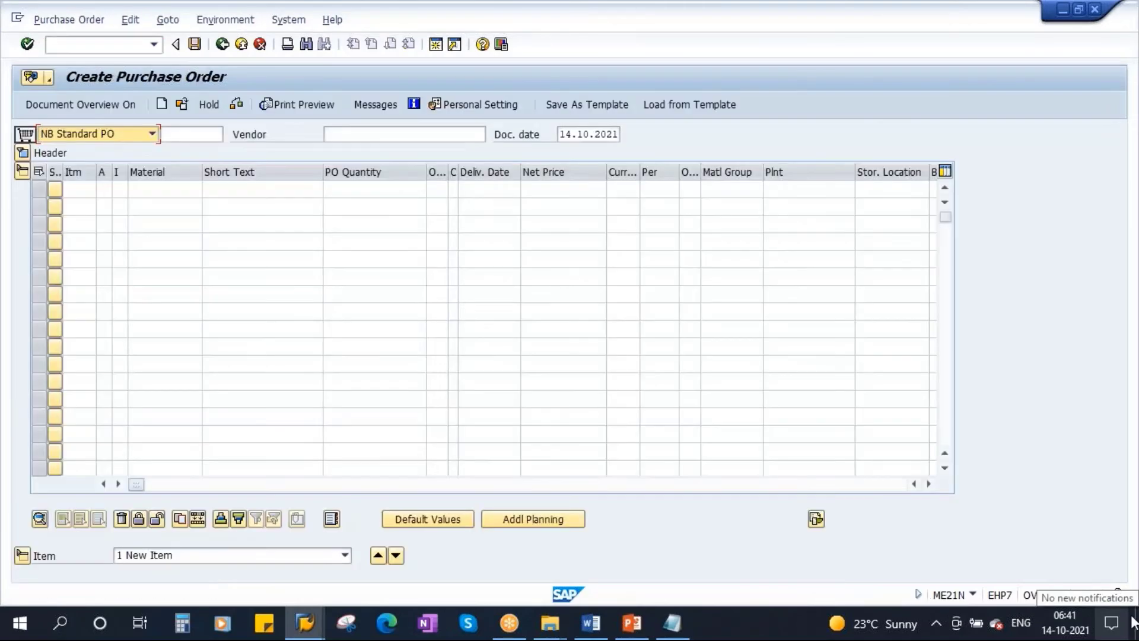
pyautogui.click(364, 134)
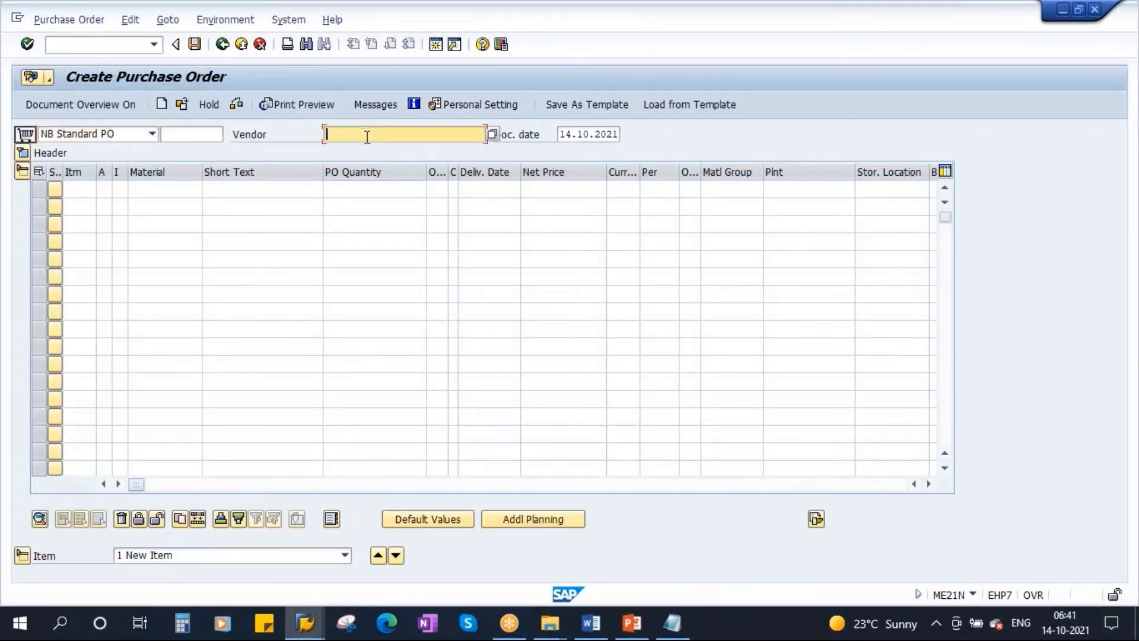
pyautogui.click(355, 152)
pyautogui.click(150, 190)
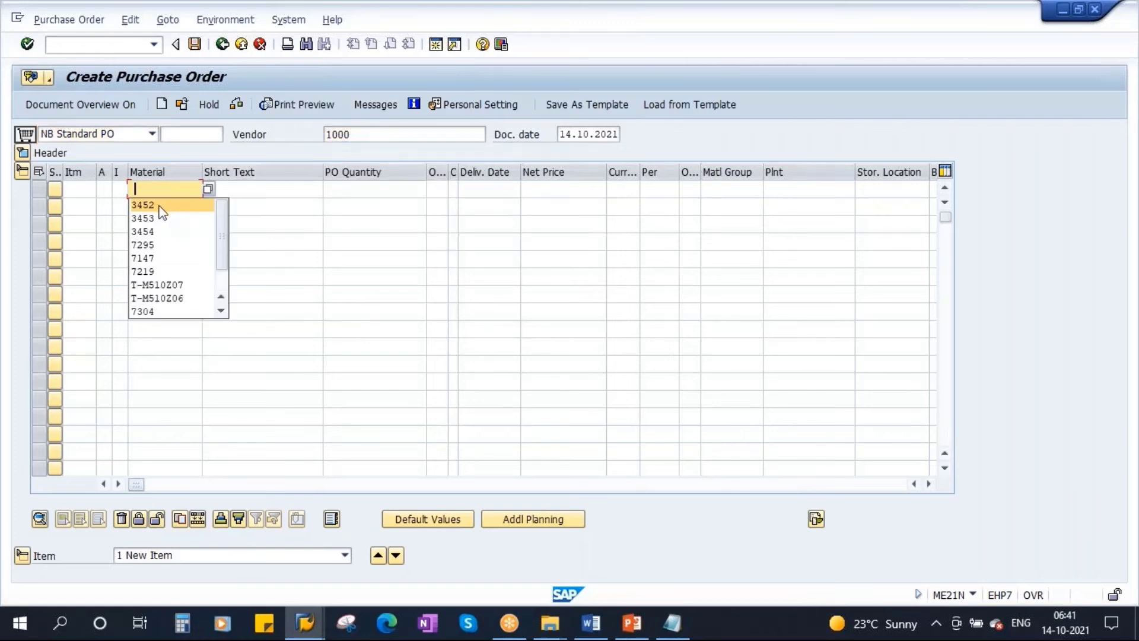
pyautogui.click(143, 204)
pyautogui.click(374, 188)
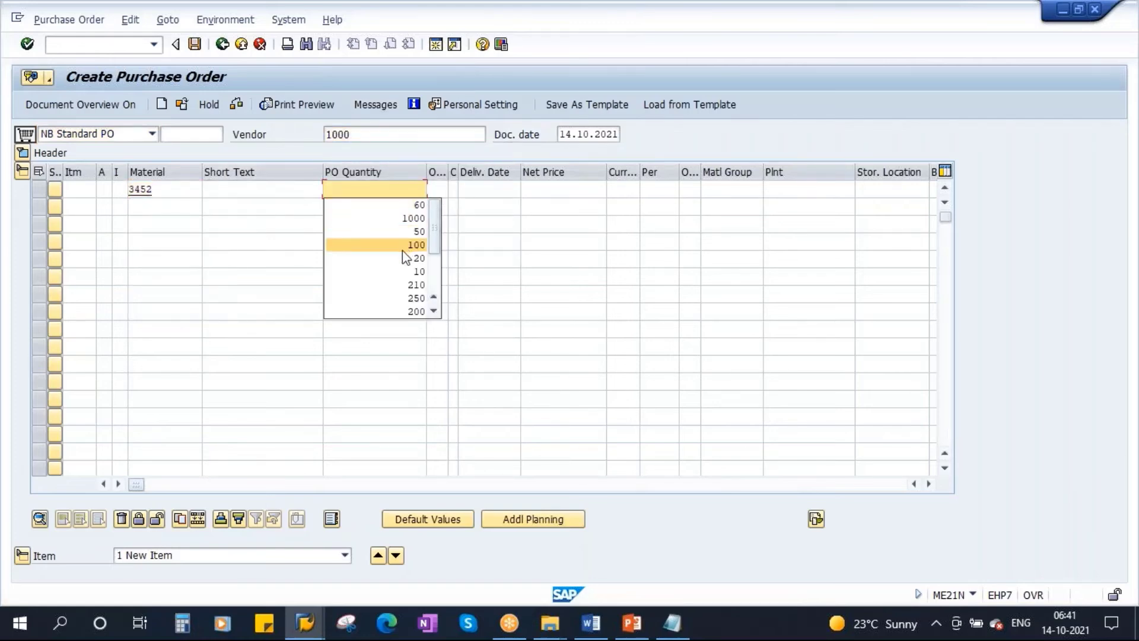
pyautogui.click(408, 245)
pyautogui.click(795, 190)
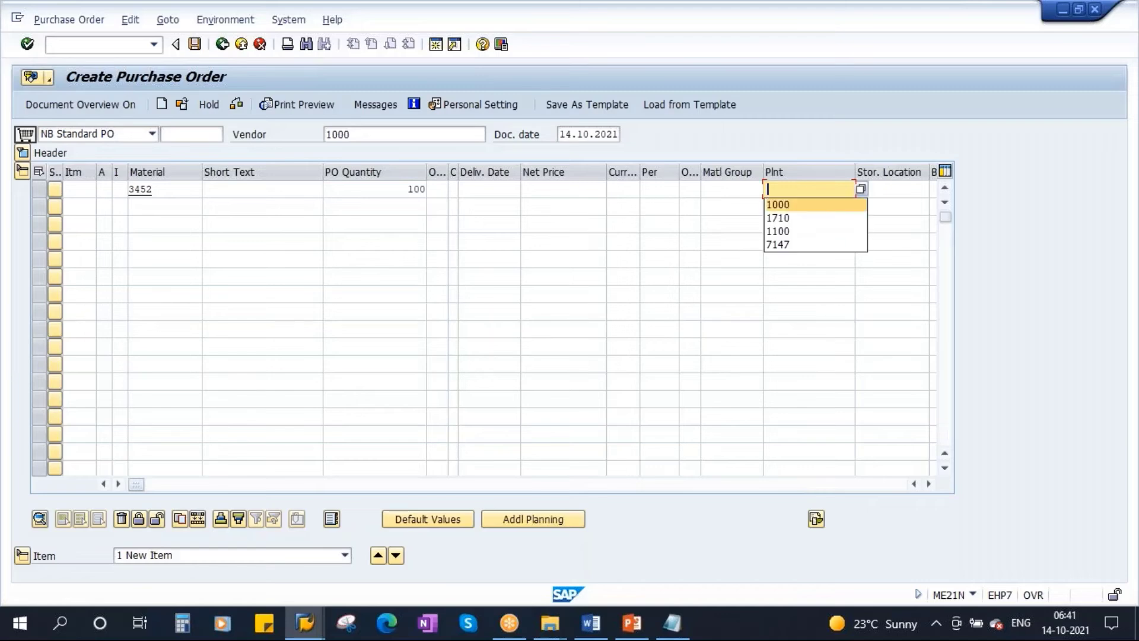
pyautogui.click(777, 204)
pyautogui.press('Return')
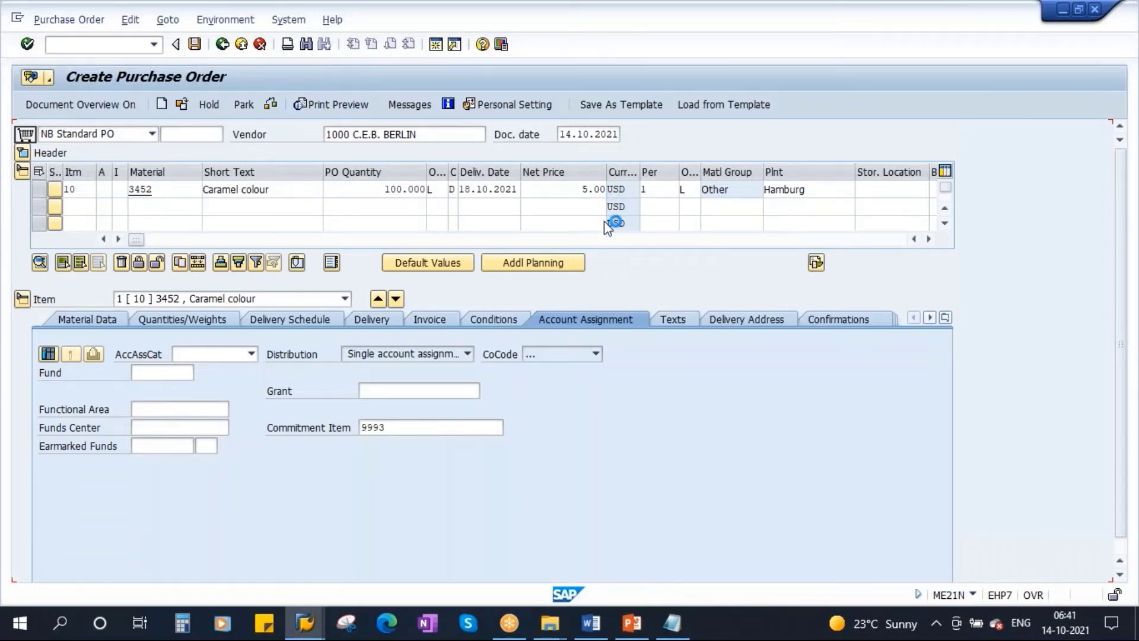
# Verify the item's quantity of 100 and net price of 5.00, then save the purchase order
pyautogui.click(36, 153)
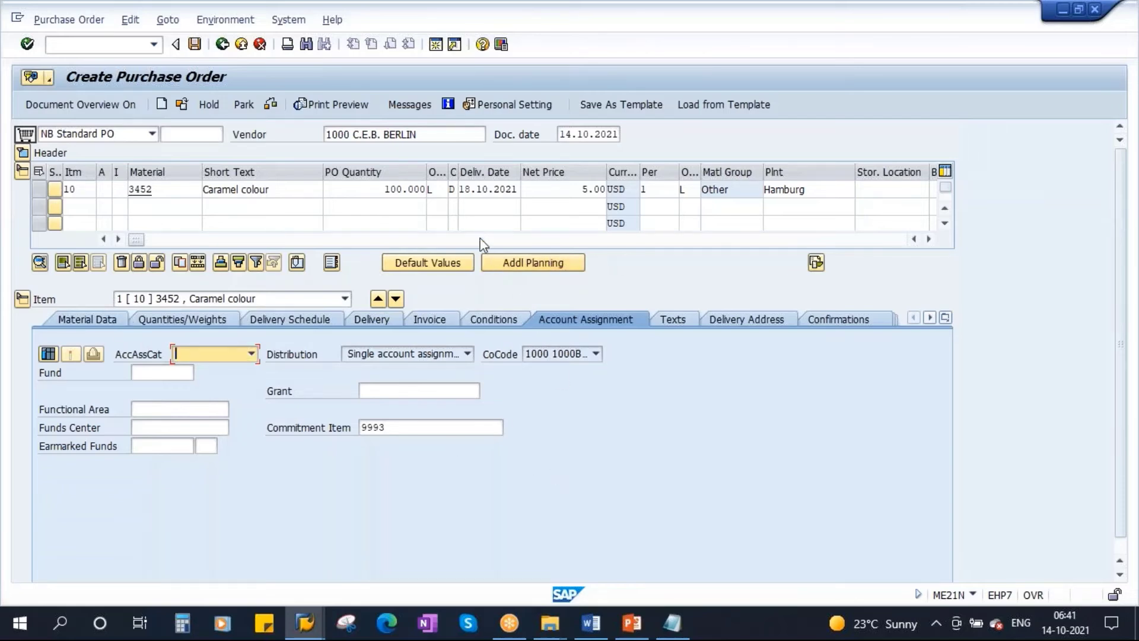
pyautogui.doubleClick(376, 189)
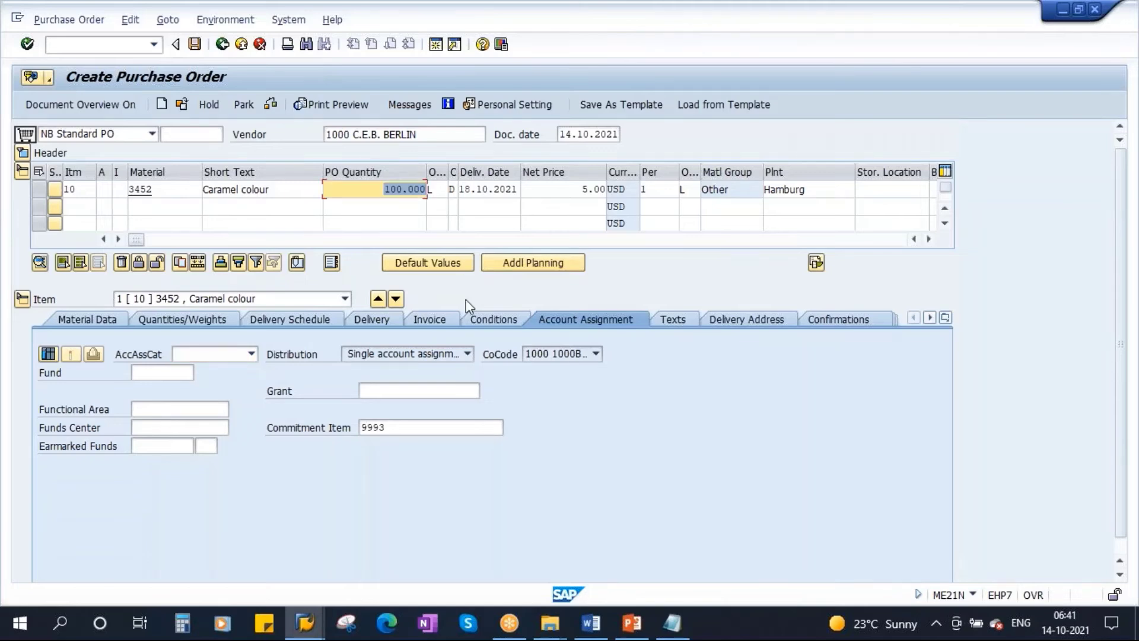
pyautogui.doubleClick(574, 188)
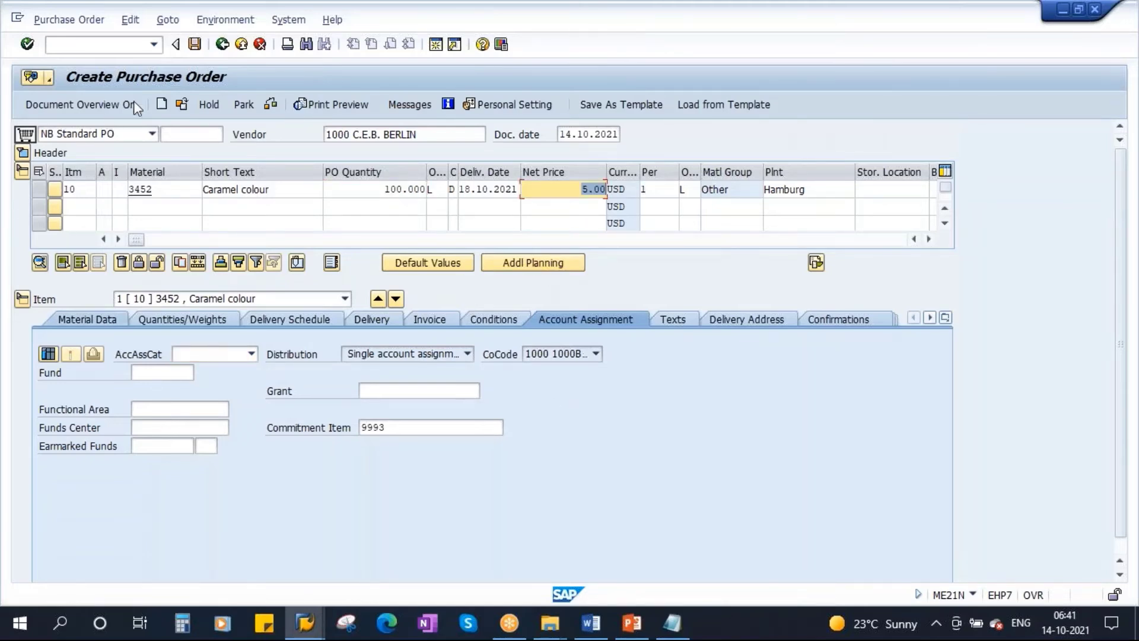
pyautogui.click(195, 44)
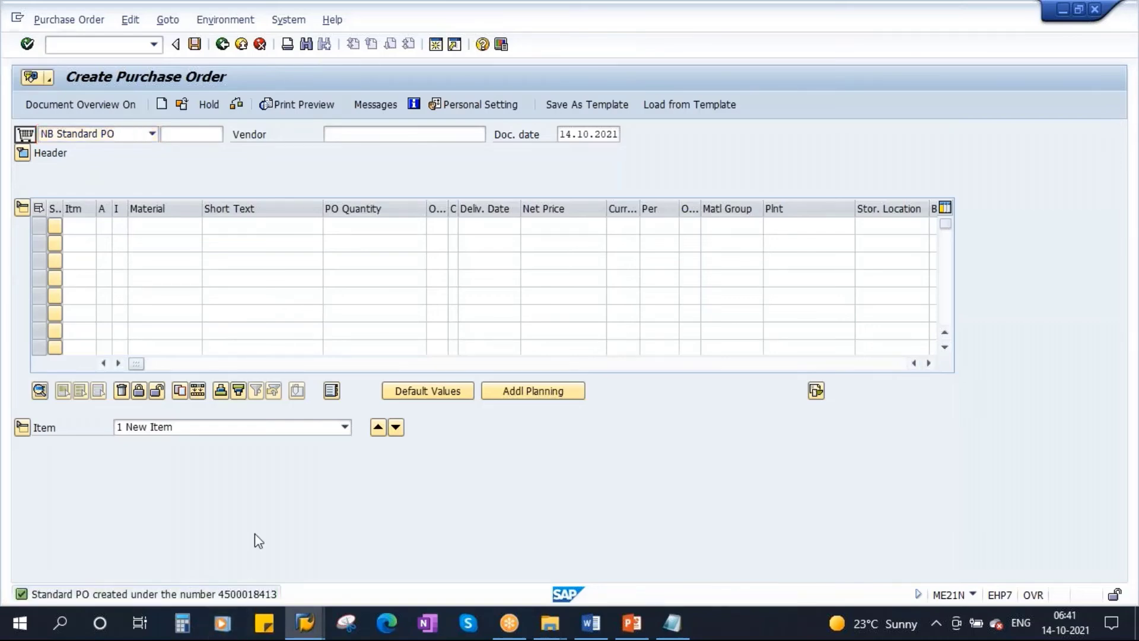
# Copy the new PO number from the save message and reopen that PO in edit mode
pyautogui.press('F1')
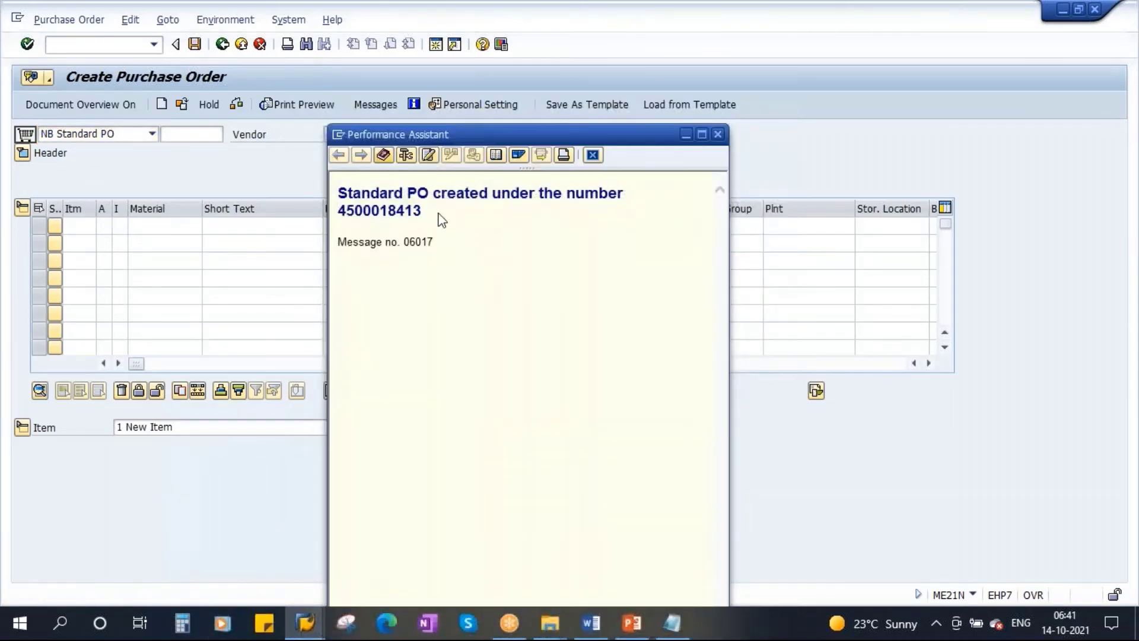
pyautogui.moveTo(344, 212); pyautogui.dragTo(436, 208)
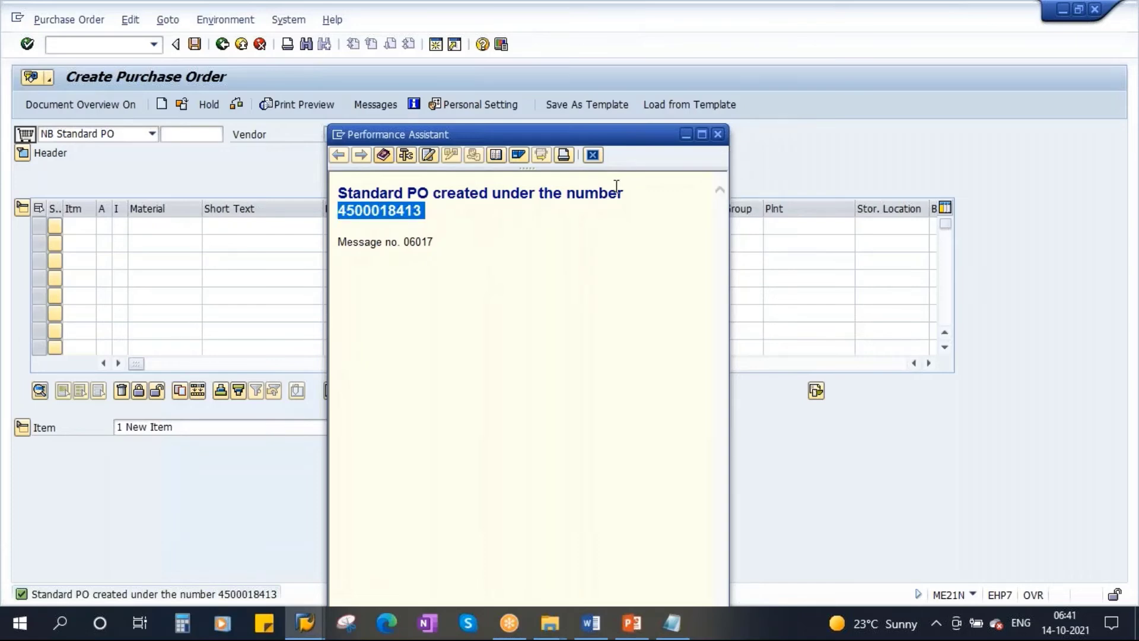
pyautogui.click(717, 134)
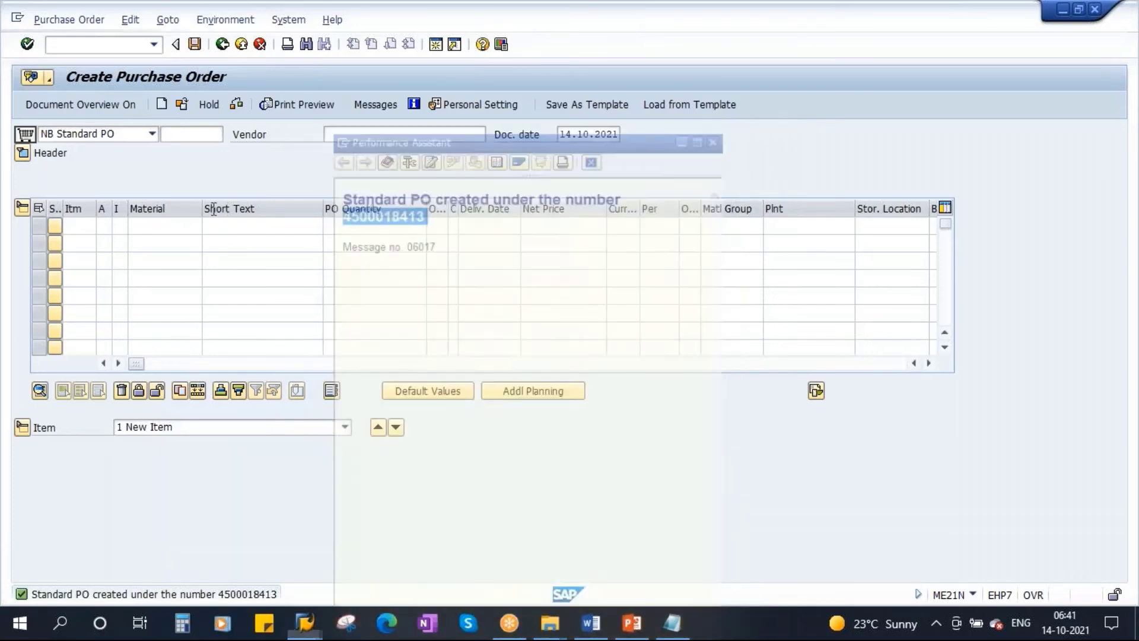
pyautogui.click(181, 104)
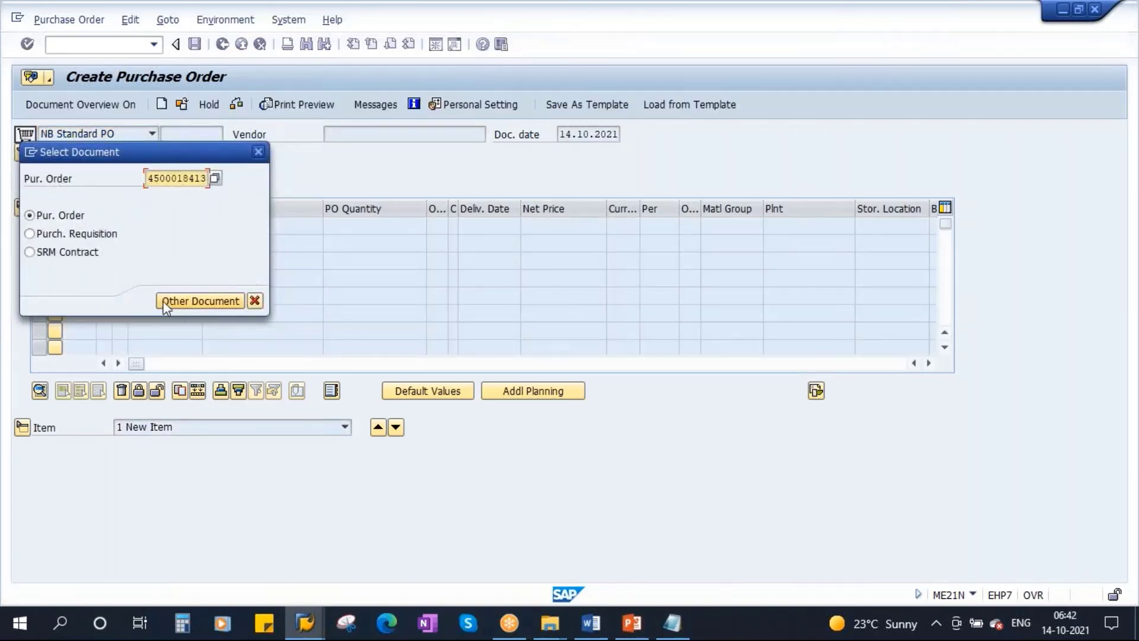
pyautogui.click(178, 302)
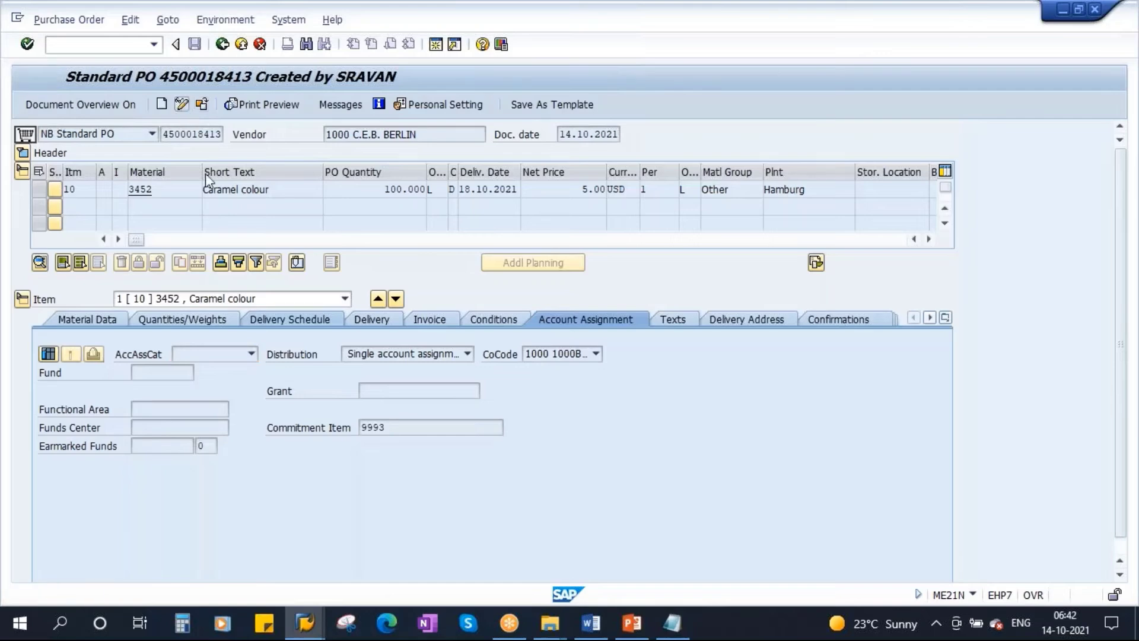
pyautogui.hotkey('ctrl', 'F1')
# Review the item's delivery, material, quantity, delivery schedule and invoice detail tabs
pyautogui.click(23, 429)
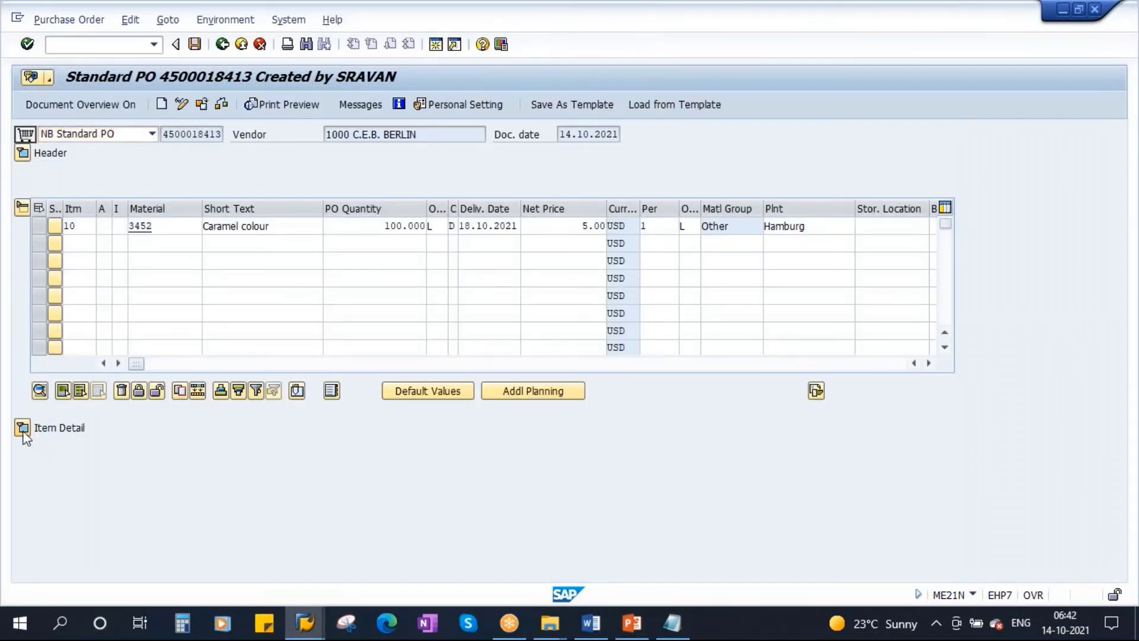
pyautogui.click(373, 320)
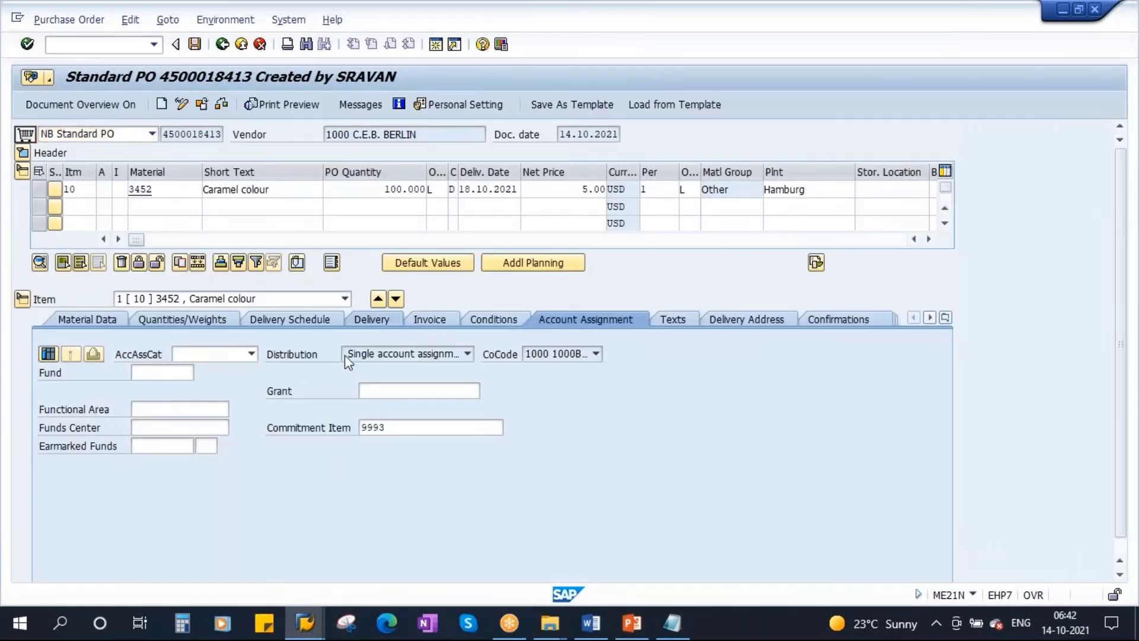
pyautogui.click(87, 321)
pyautogui.click(180, 394)
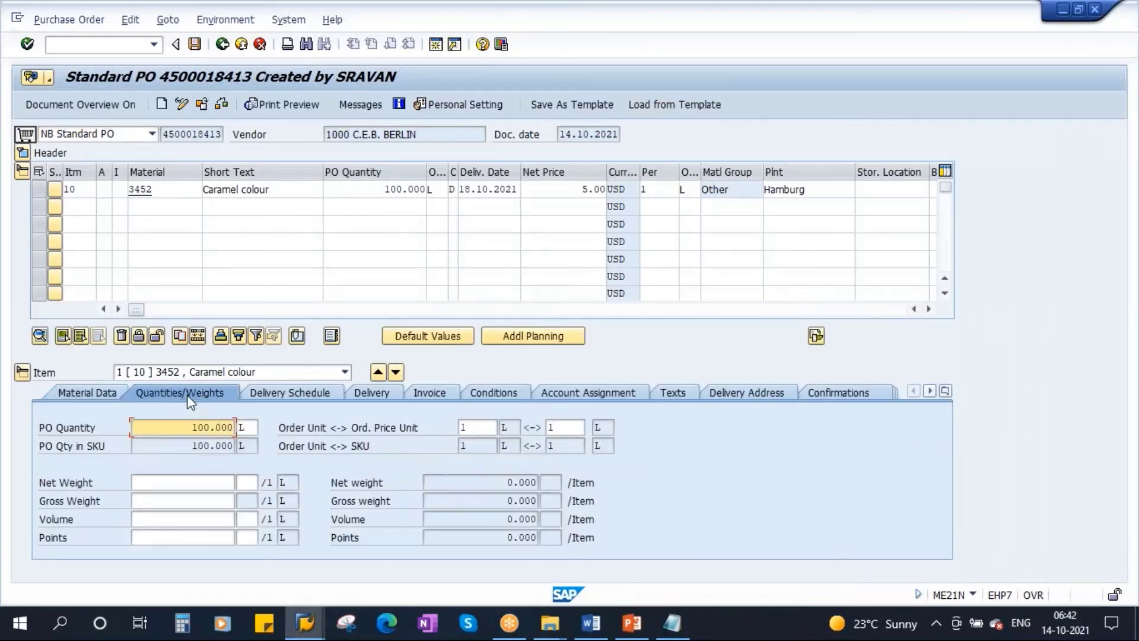
pyautogui.click(296, 393)
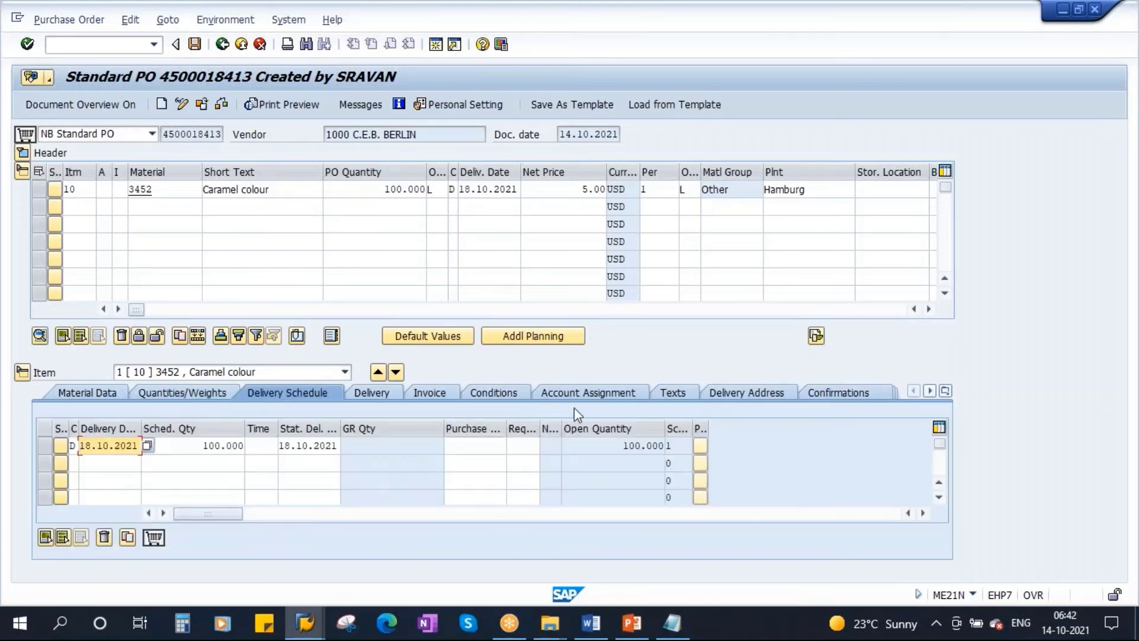
pyautogui.click(432, 393)
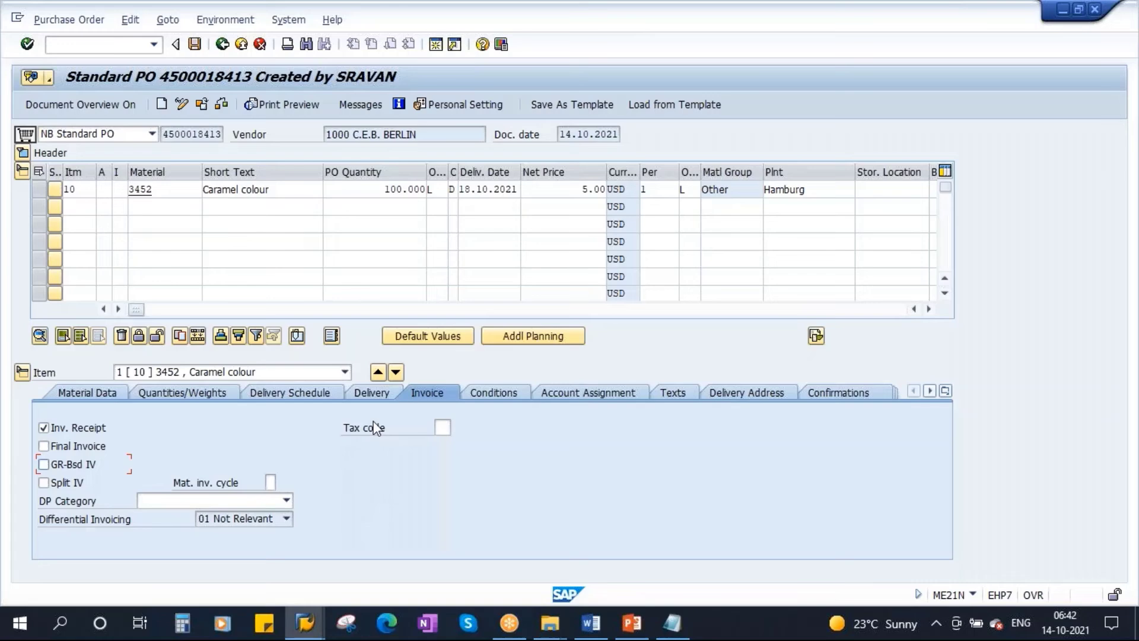
pyautogui.click(194, 46)
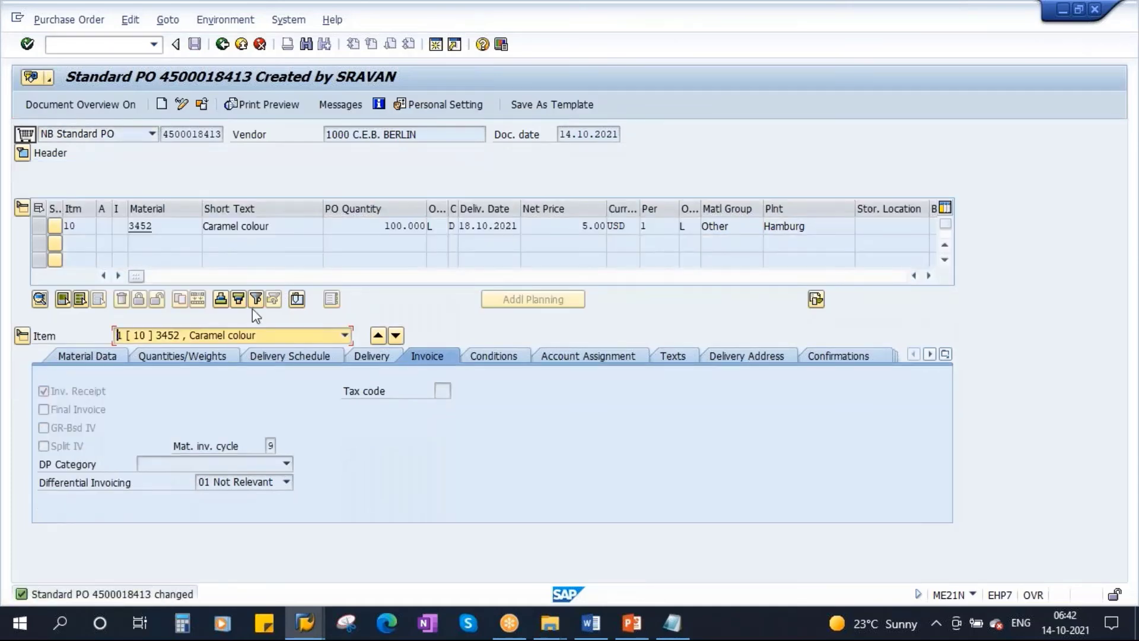
pyautogui.doubleClick(166, 135)
pyautogui.hotkey('ctrl', 'c')
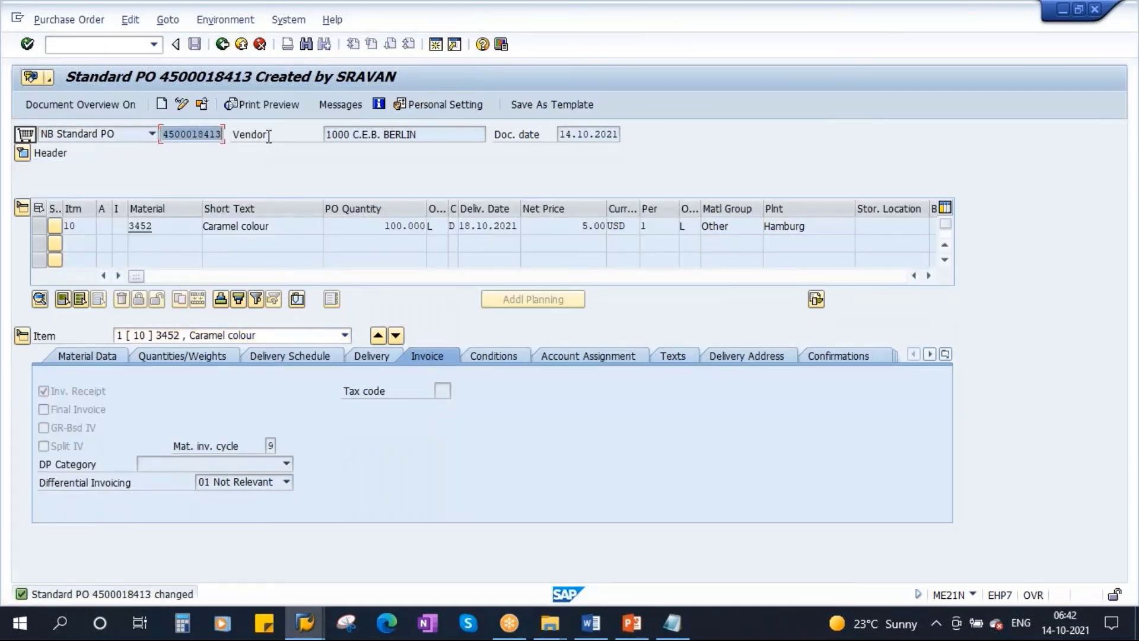
pyautogui.click(222, 44)
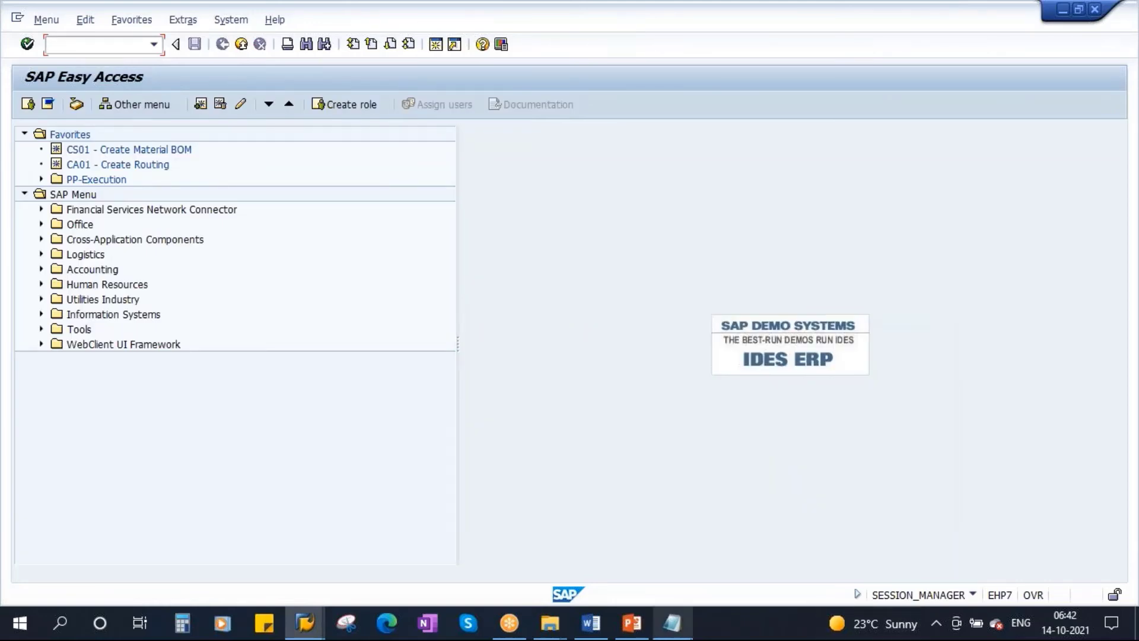
# Start the MIGO goods receipt transaction
pyautogui.moveTo(672, 623)
pyautogui.write('mi')
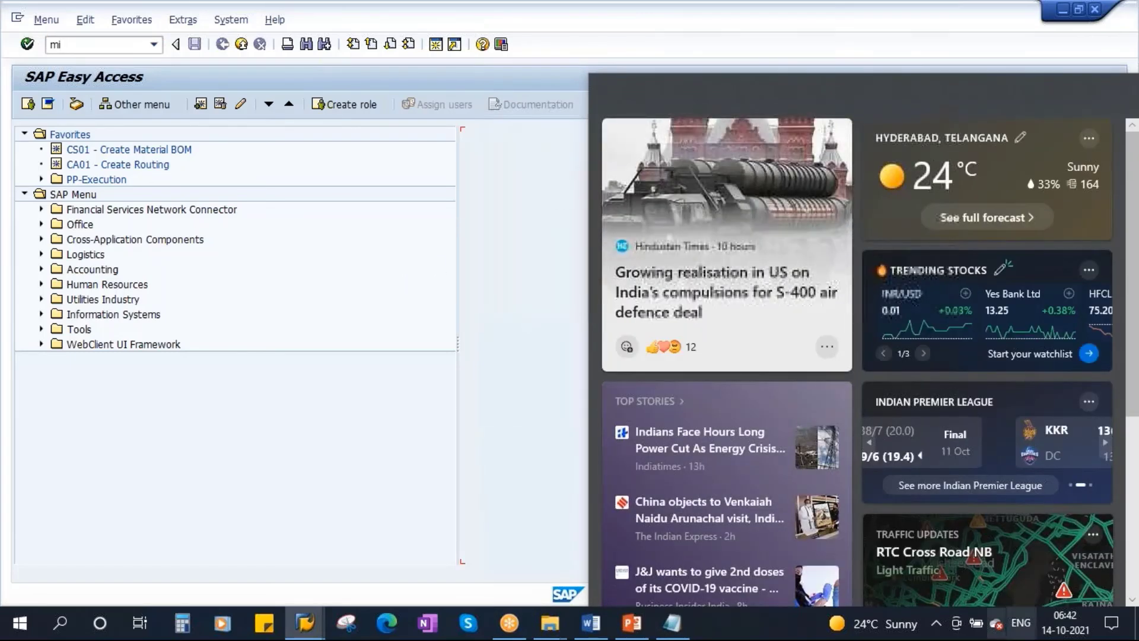
pyautogui.click(936, 623)
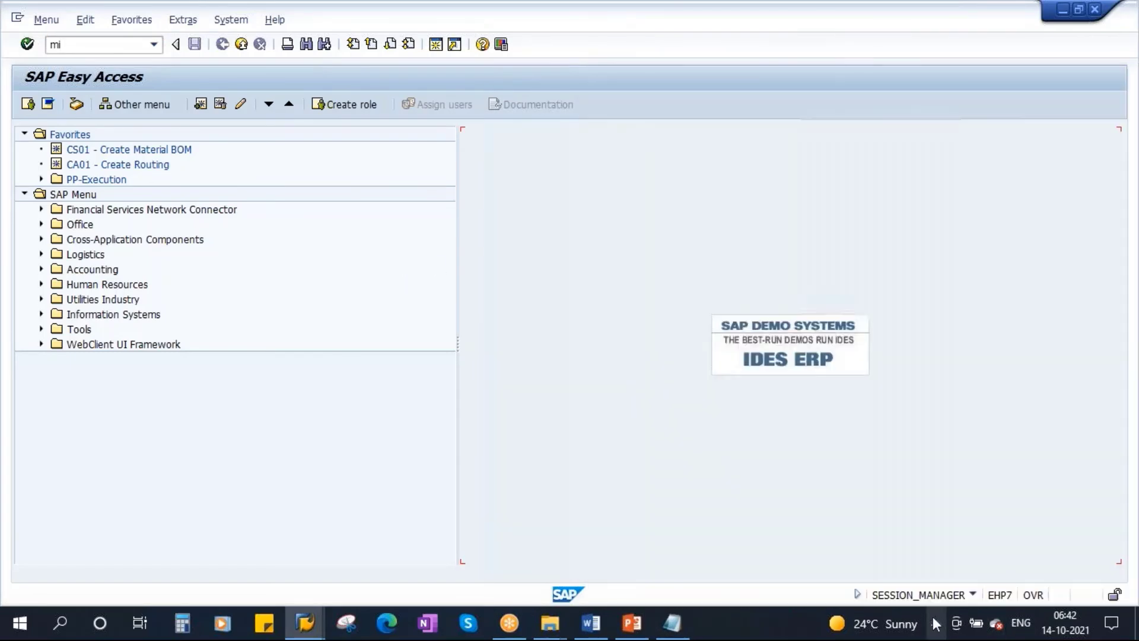
pyautogui.click(697, 514)
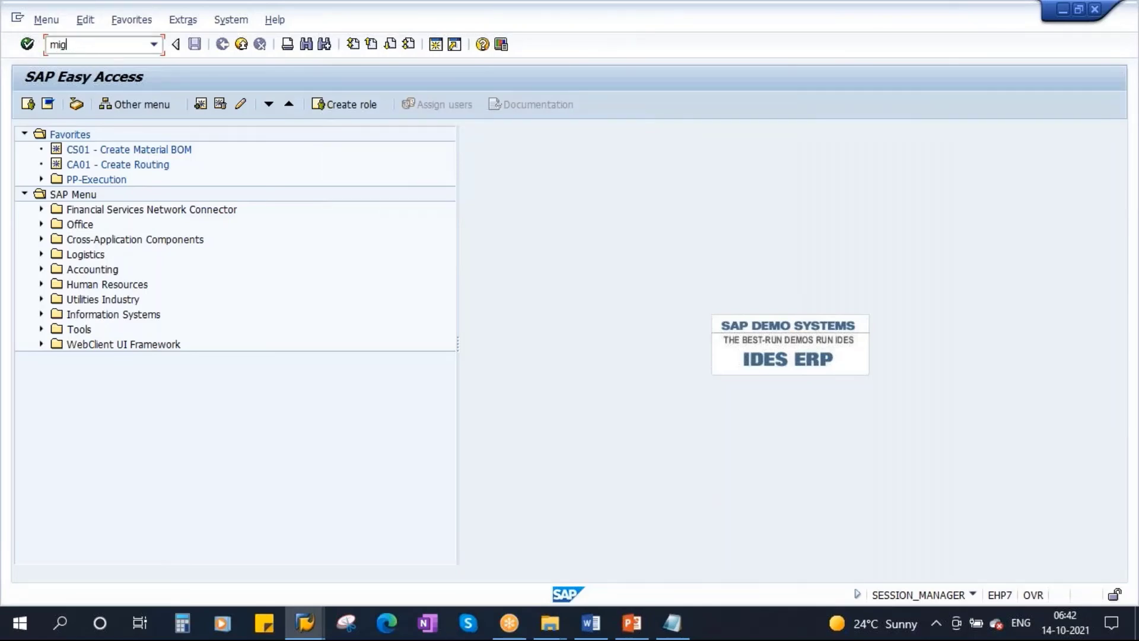
pyautogui.press('Return')
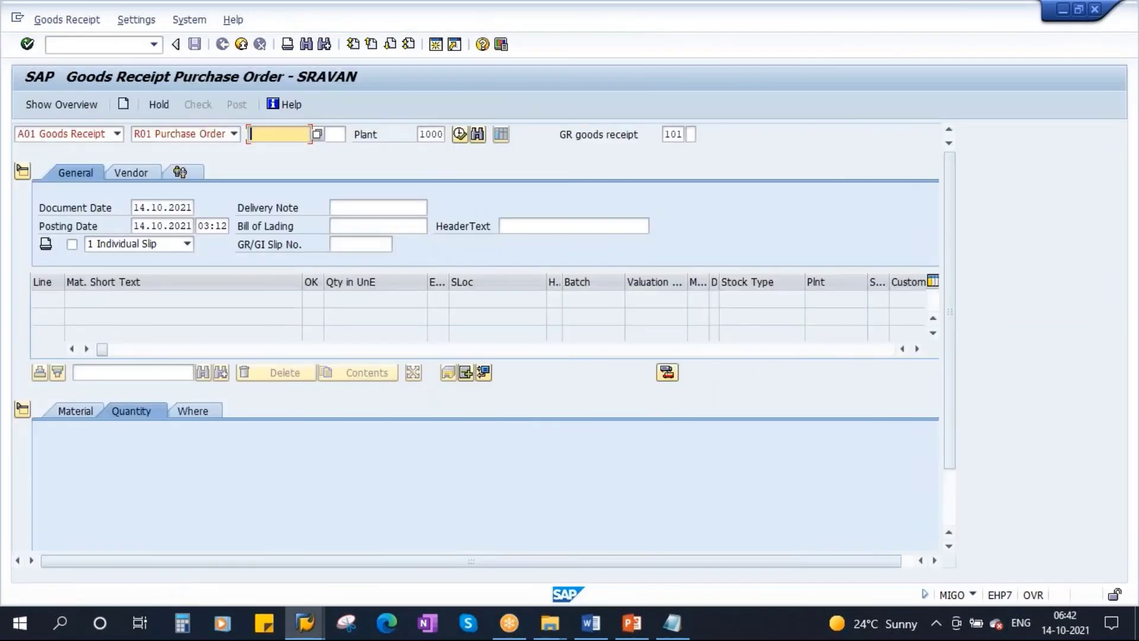
pyautogui.hotkey('ctrl', 'v')
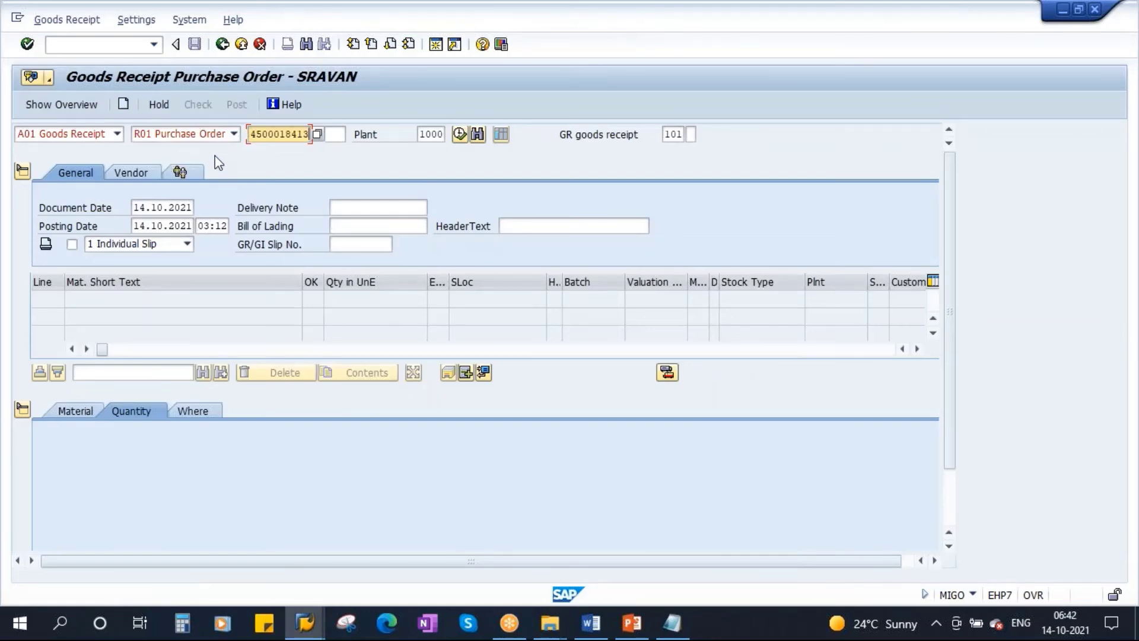
pyautogui.press('Return')
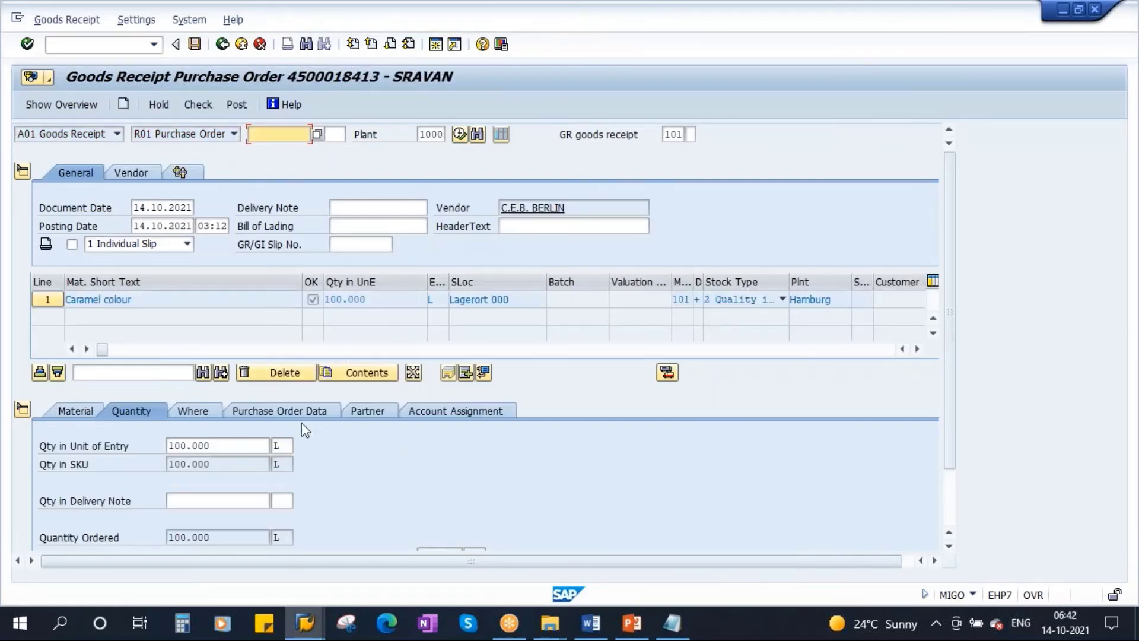
pyautogui.moveTo(218, 446); pyautogui.dragTo(168, 446)
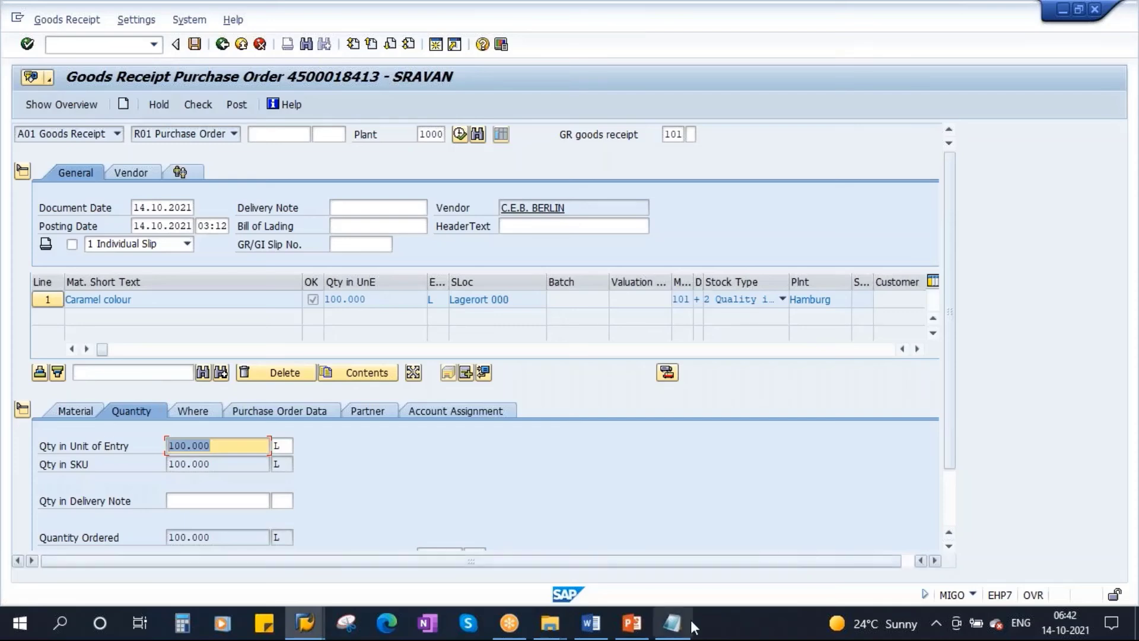
pyautogui.click(632, 623)
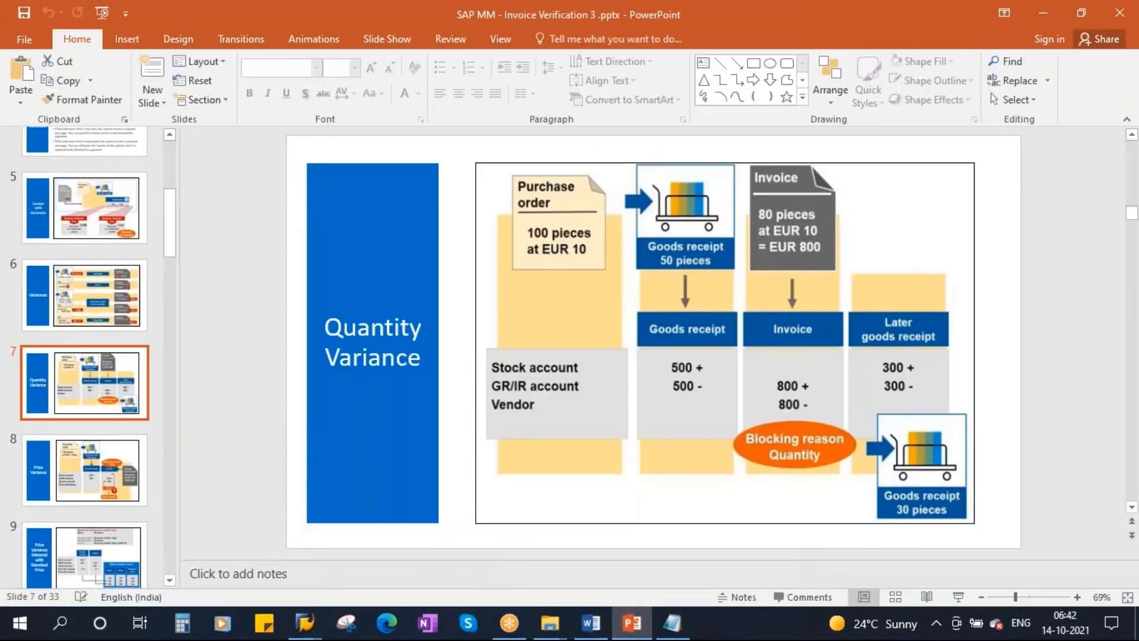
pyautogui.hotkey('alt', 'Tab')
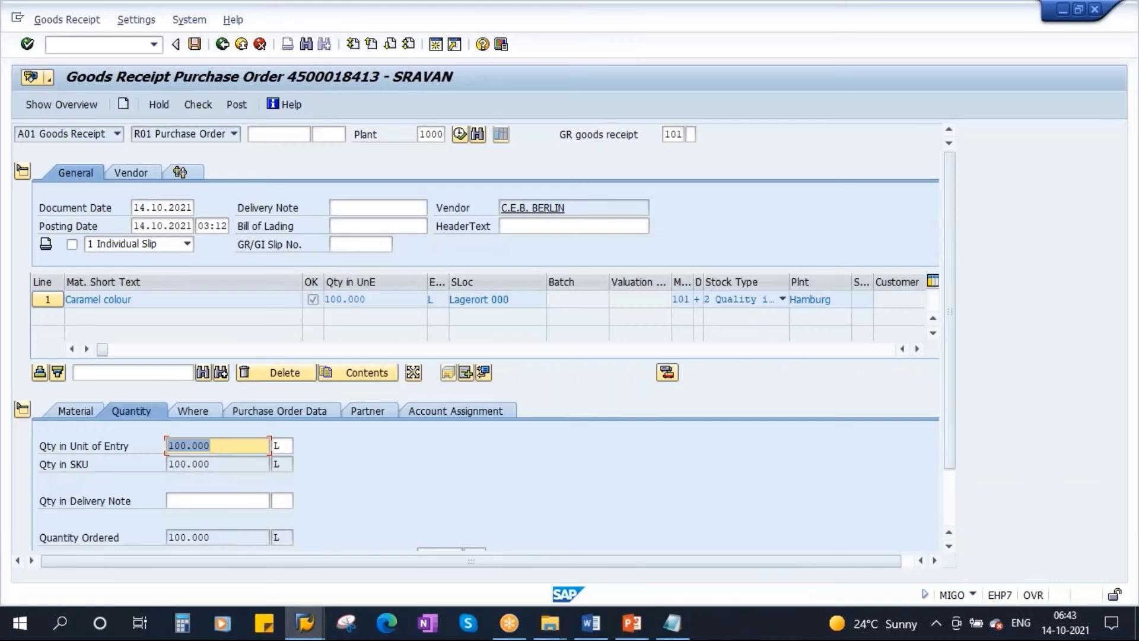
# Change the received quantity to 50 and check the goods receipt
pyautogui.write('50')
pyautogui.press('Return')
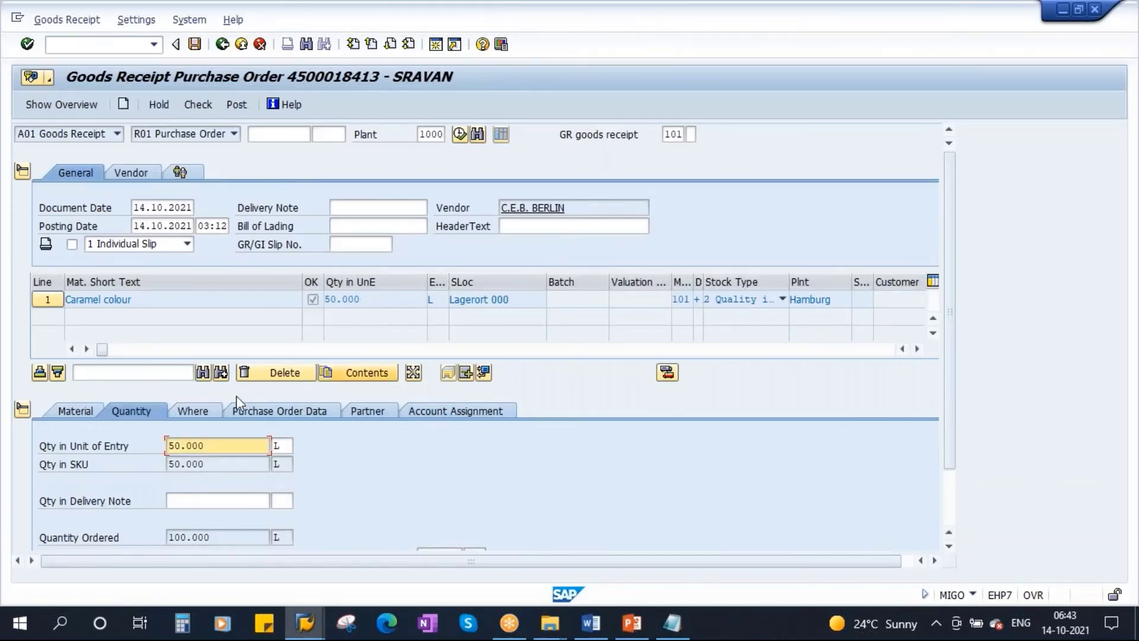
pyautogui.click(198, 104)
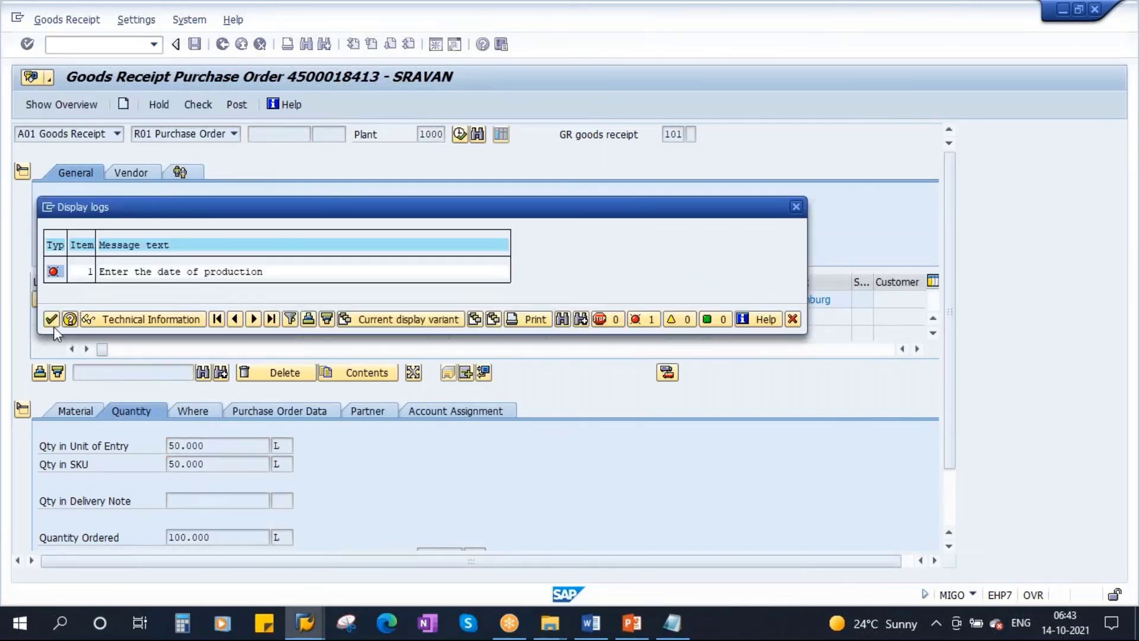
pyautogui.press('Return')
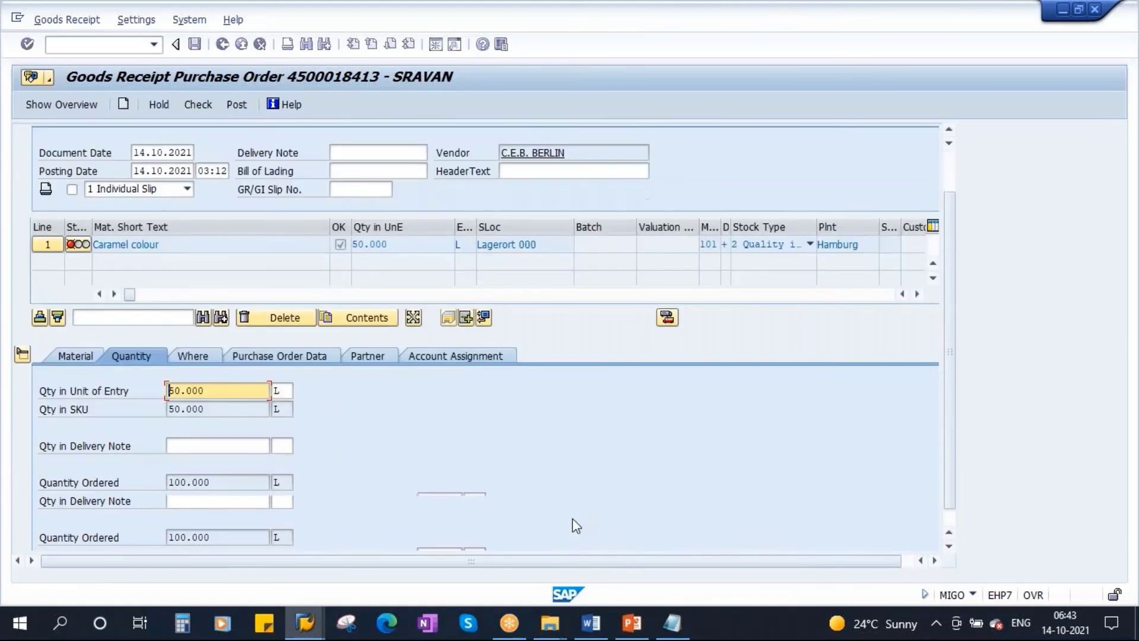
# Set date of manufacture 01.10.2021 on the Material tab, recheck and post the receipt
pyautogui.click(255, 339)
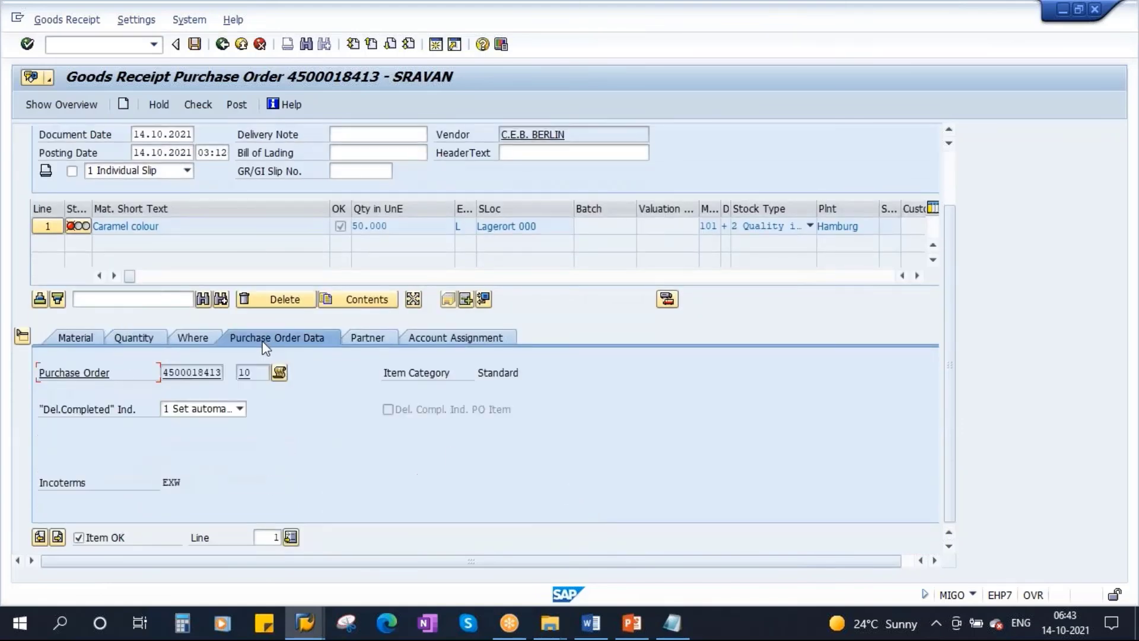
pyautogui.click(200, 340)
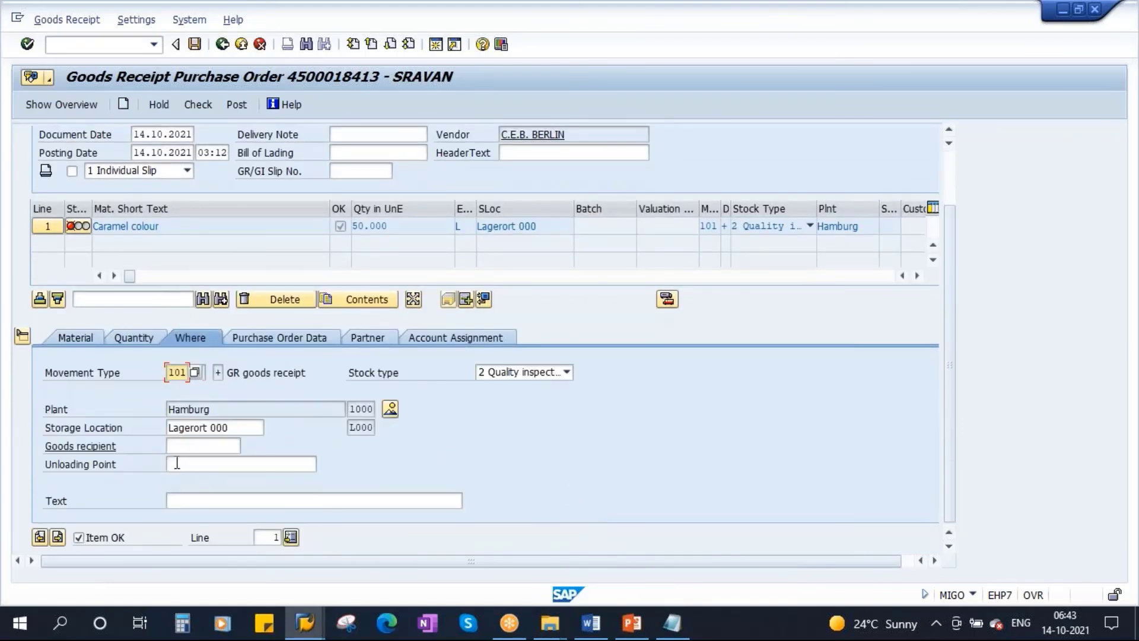
pyautogui.click(131, 340)
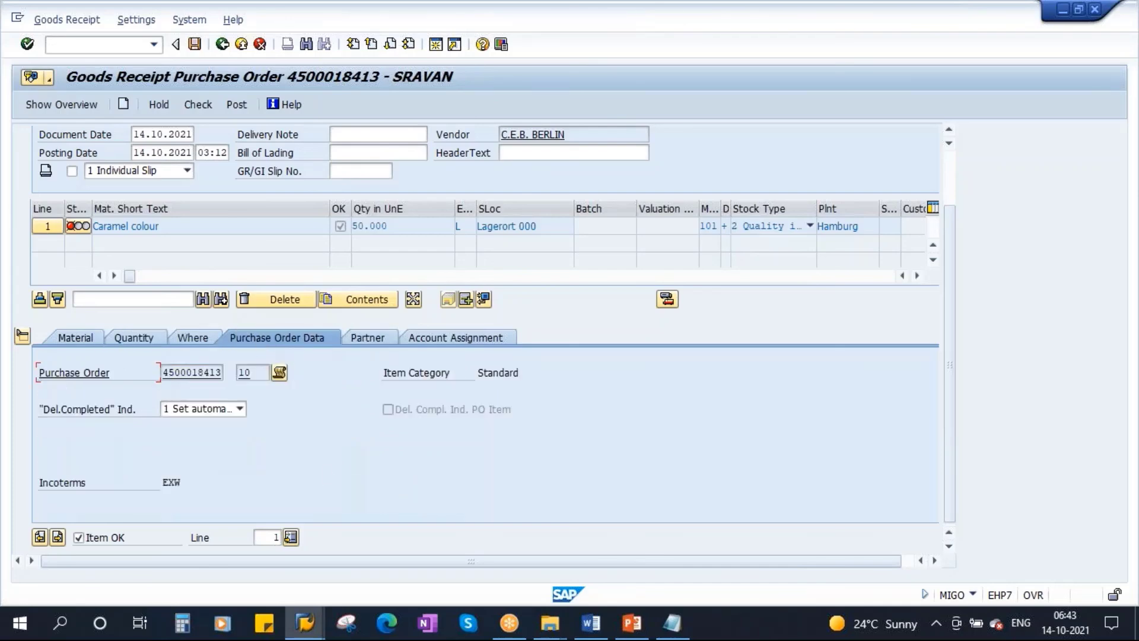
pyautogui.click(75, 338)
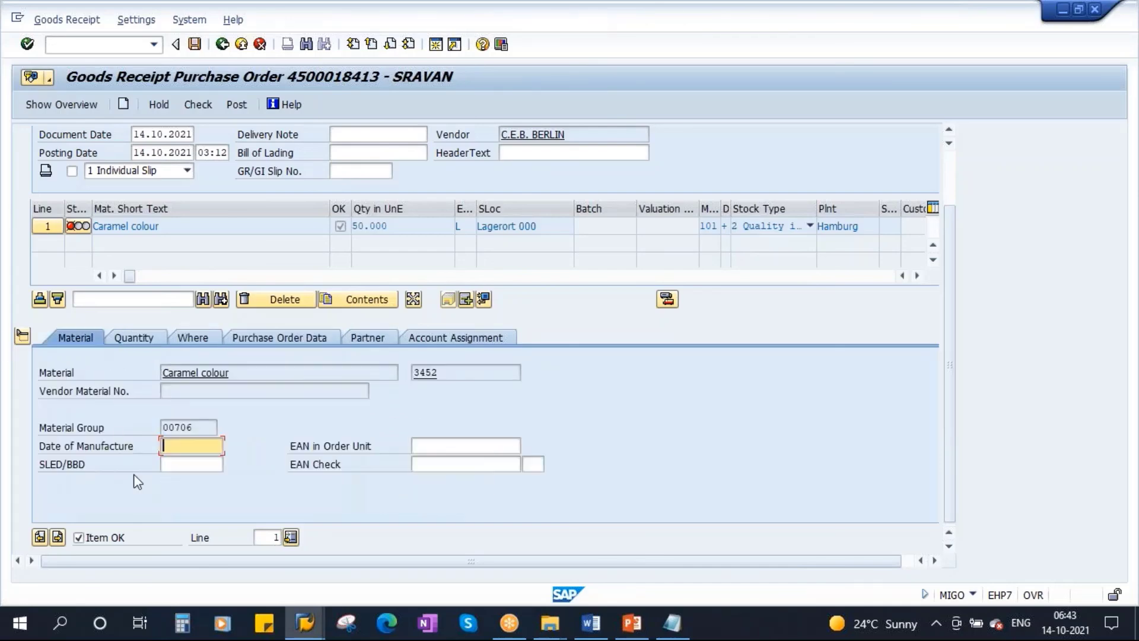
pyautogui.click(208, 449)
pyautogui.click(193, 464)
pyautogui.scroll(3, 199, 126)
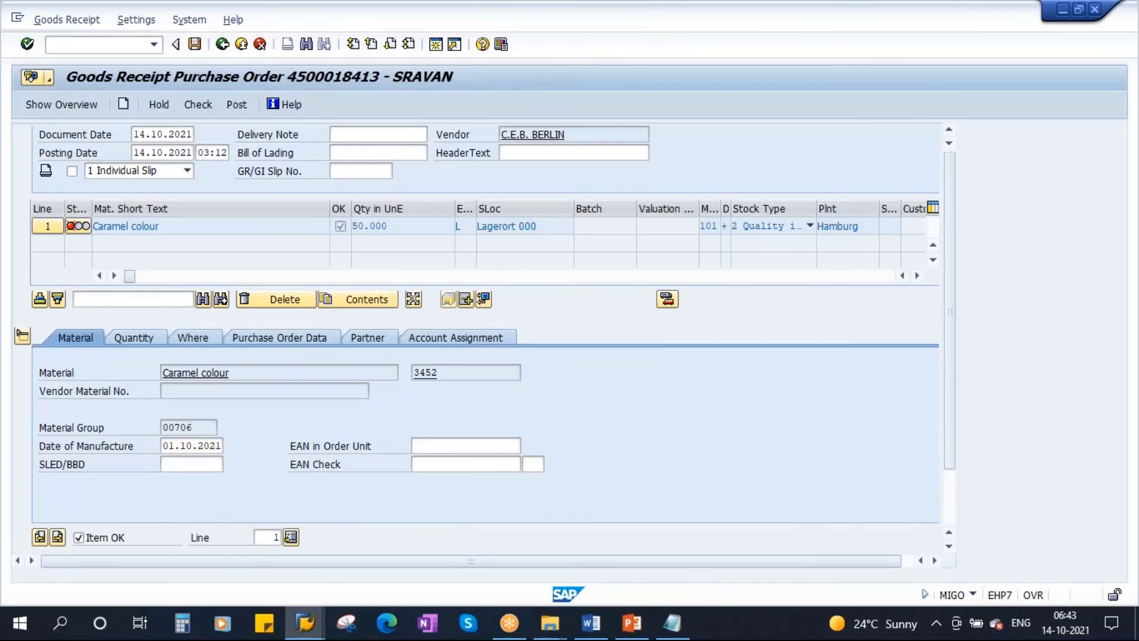
pyautogui.hotkey('ctrl', 'F3')
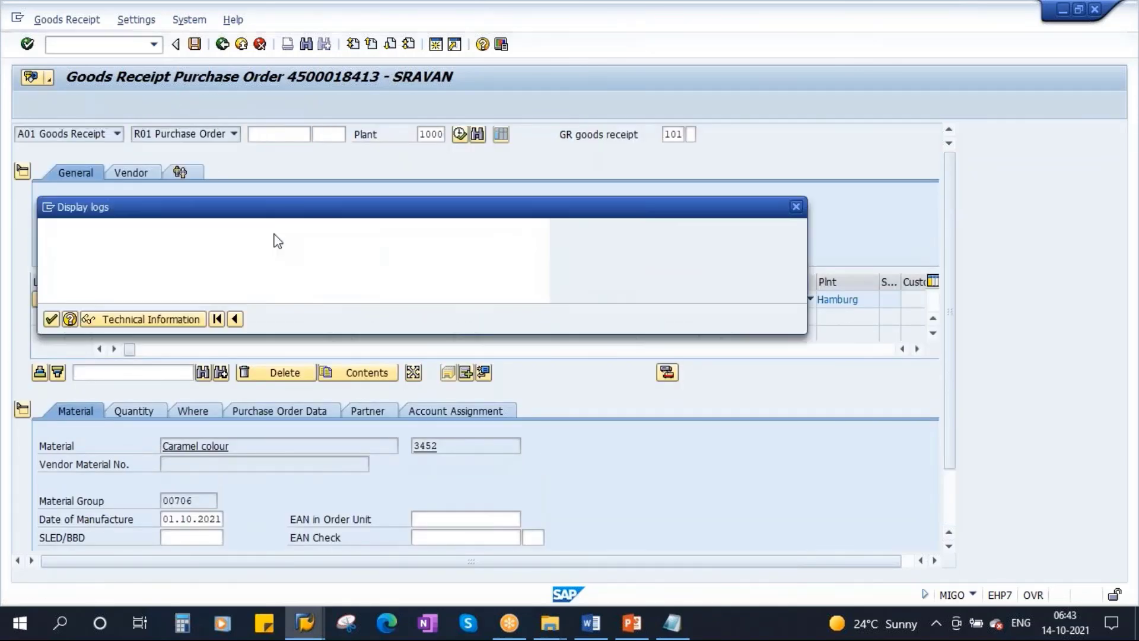
pyautogui.click(51, 320)
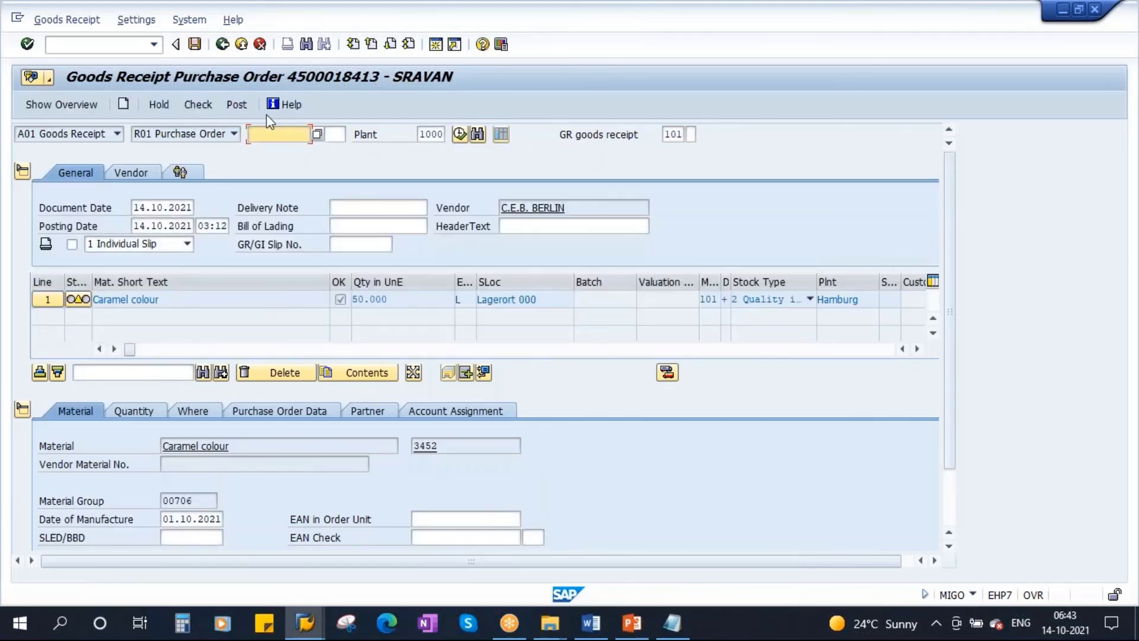
pyautogui.click(236, 103)
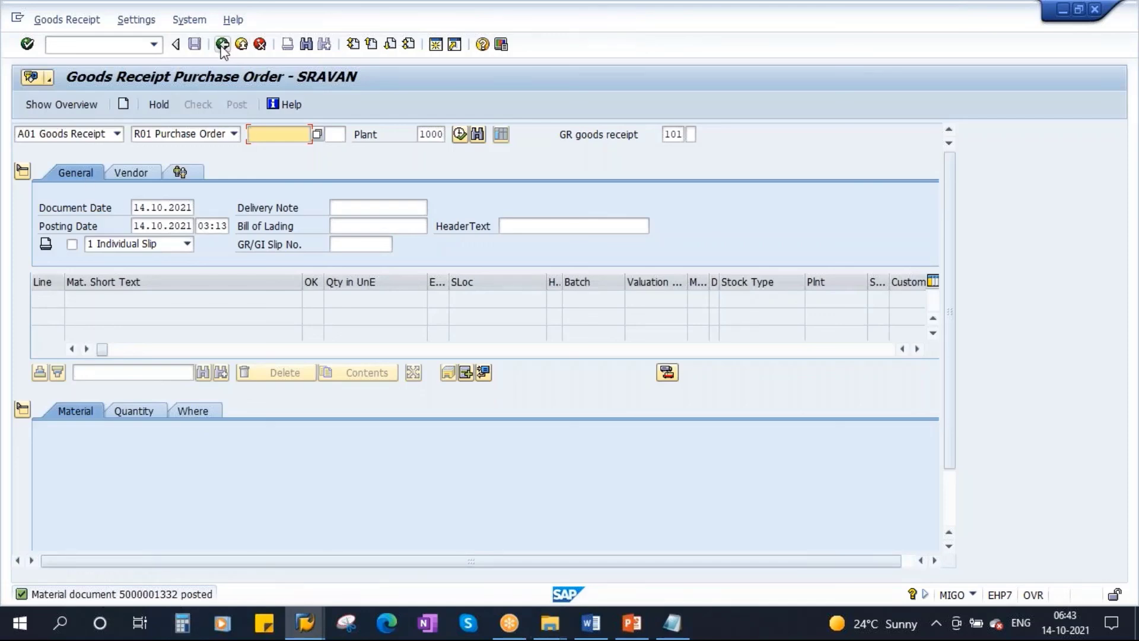
pyautogui.click(71, 45)
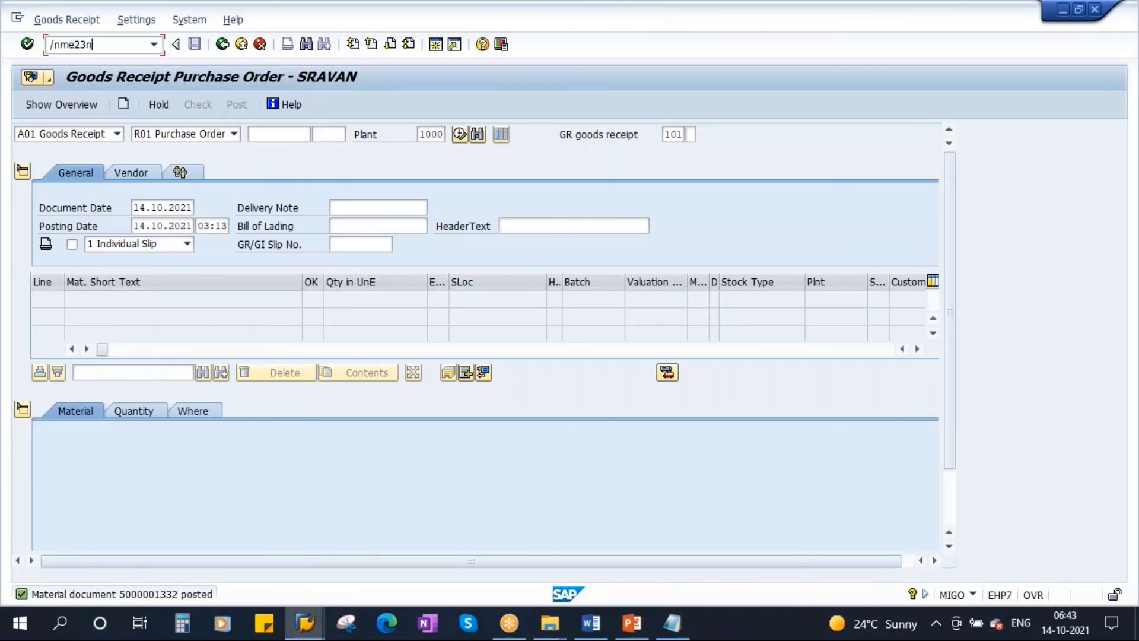
pyautogui.write('/nme23n')
pyautogui.press('Return')
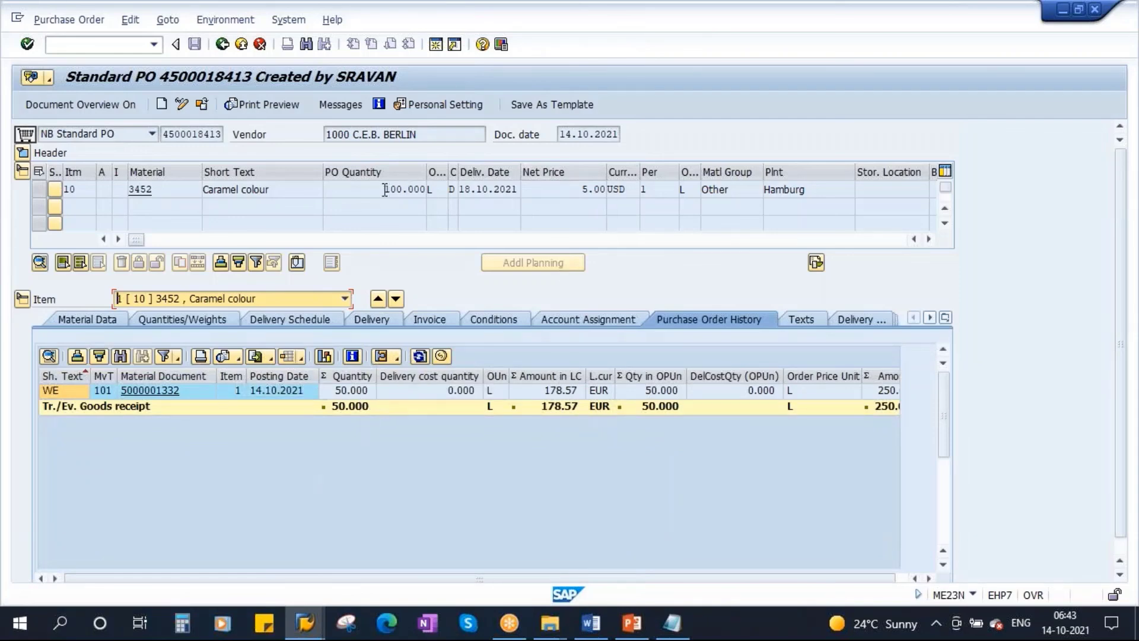
pyautogui.moveTo(385, 189); pyautogui.dragTo(452, 188)
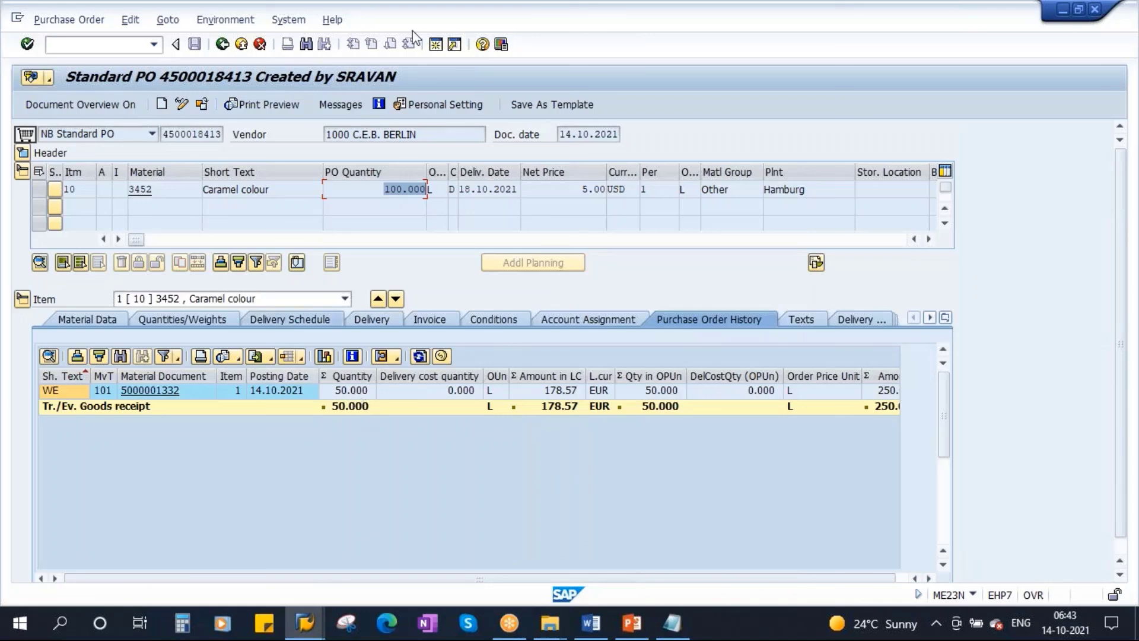
pyautogui.click(437, 46)
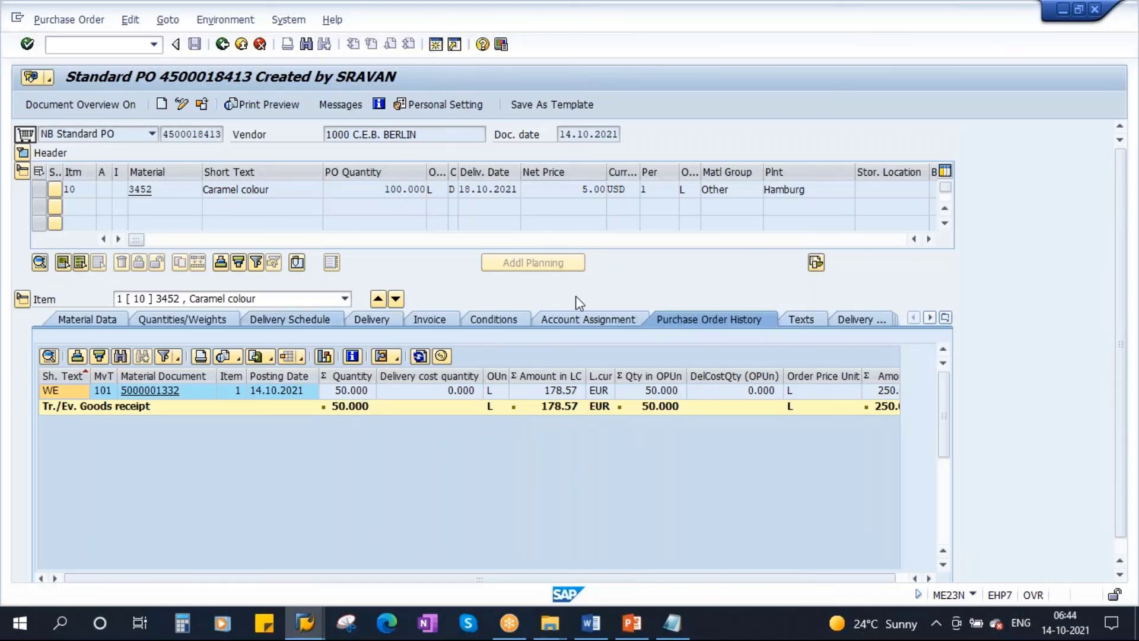